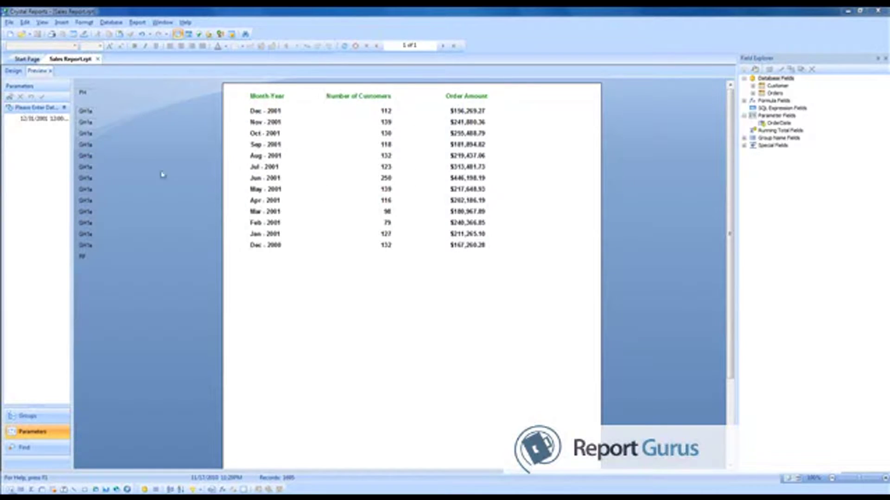
Export the report as Microsoft Excel (97-2003) Data only, overwriting Sales Report.xls in the Documents library
left_click(84, 34)
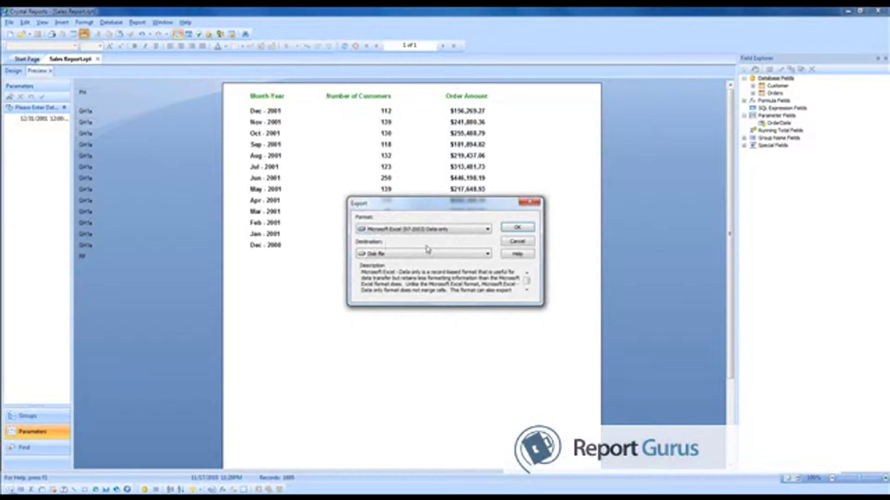
left_click(515, 228)
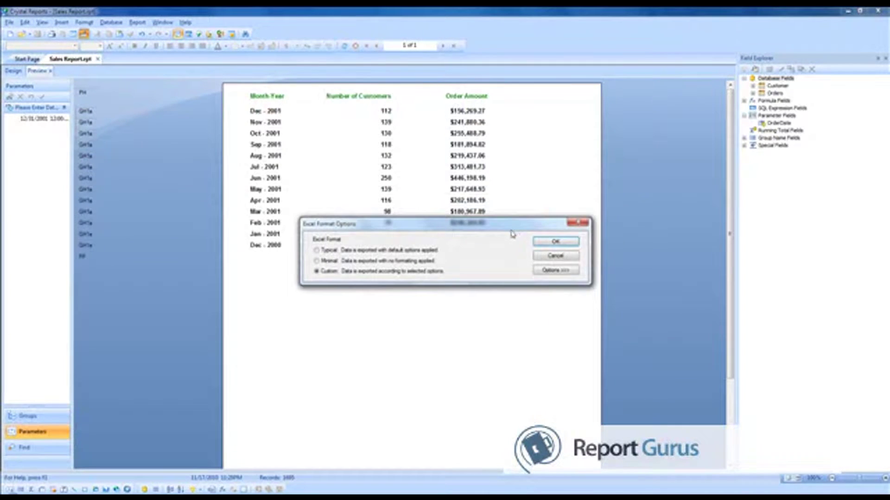
left_click(551, 241)
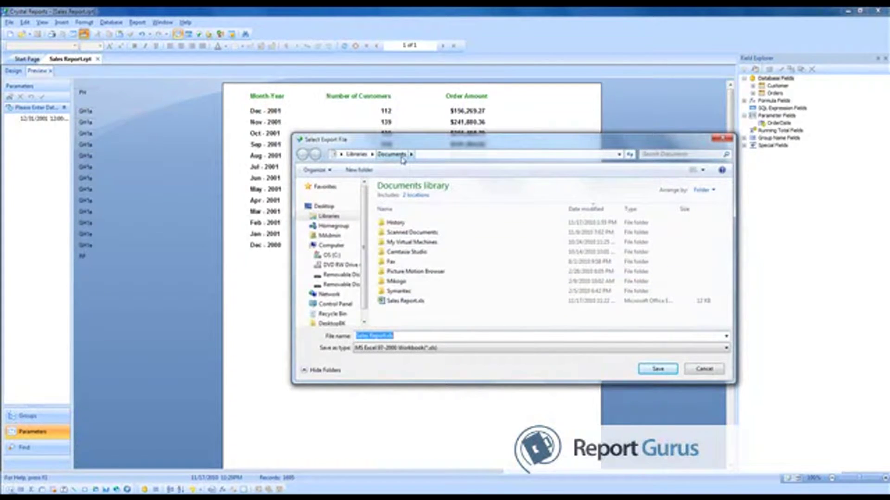
left_click(423, 302)
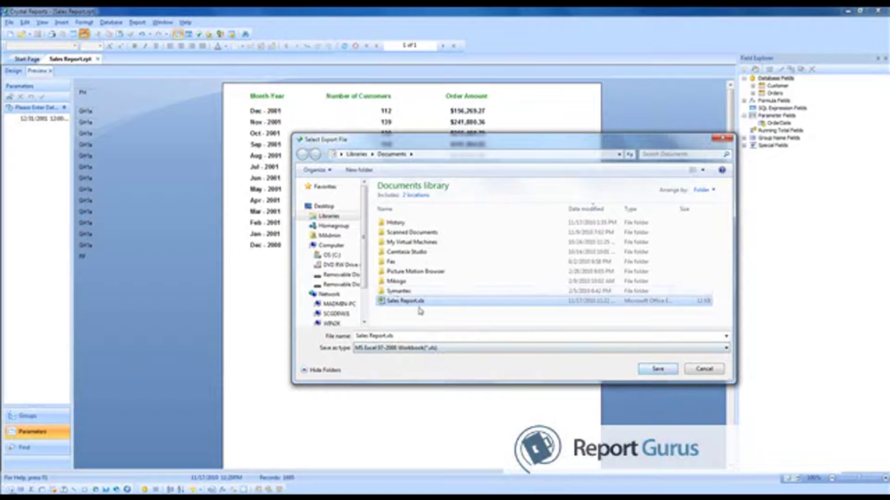
left_click(656, 369)
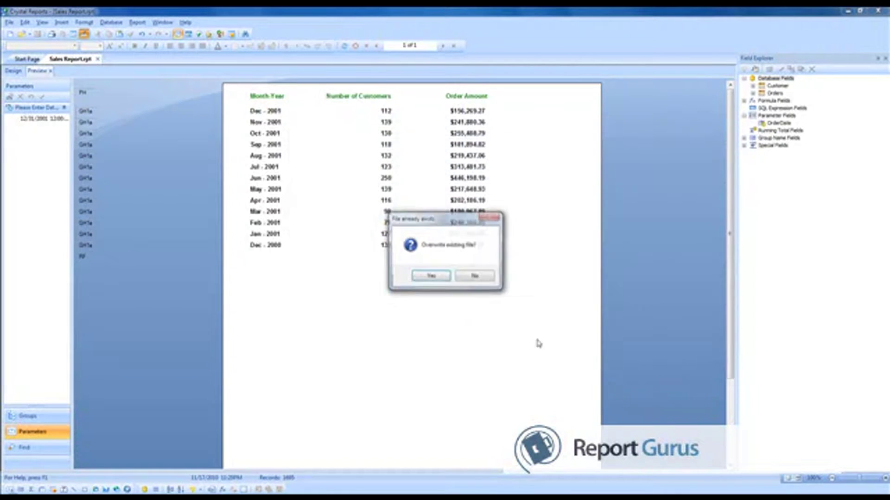
left_click(430, 276)
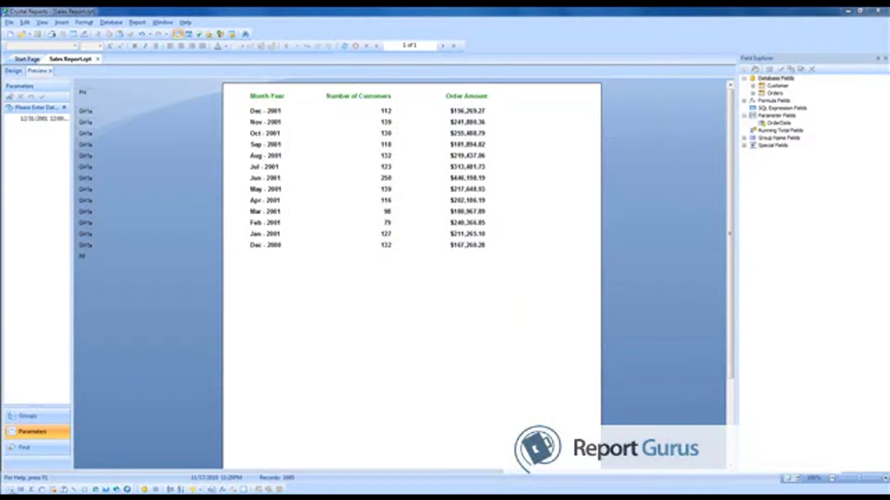
Launch Xcelsius 2008
key("super")
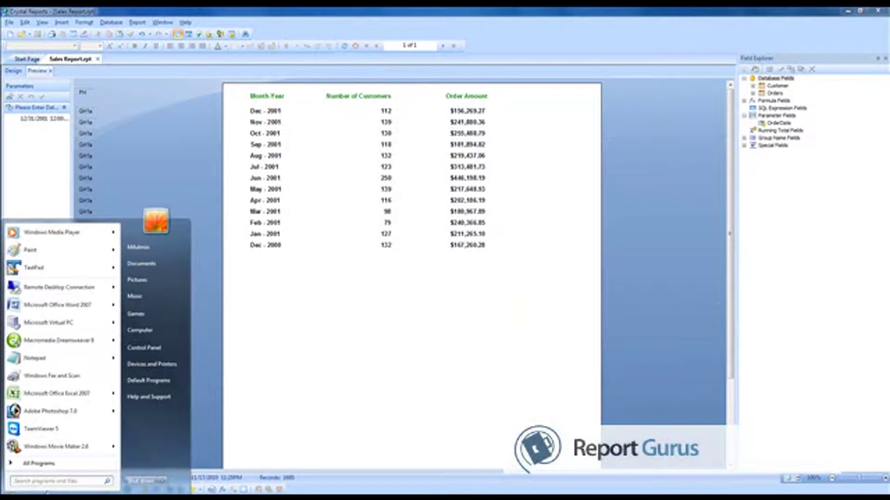
left_click(44, 463)
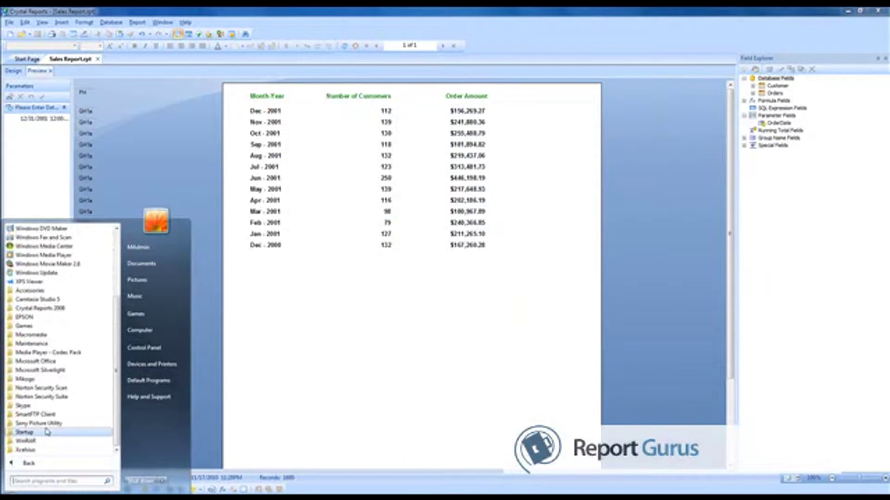
left_click(26, 449)
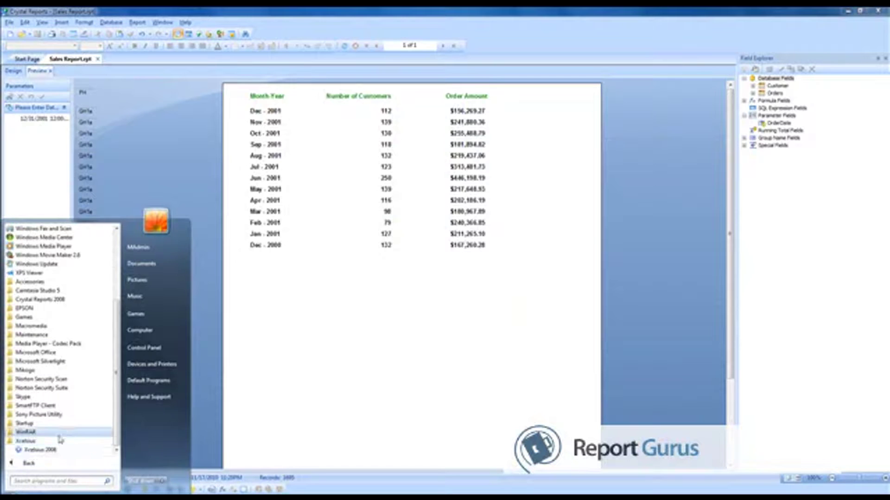
left_click(44, 451)
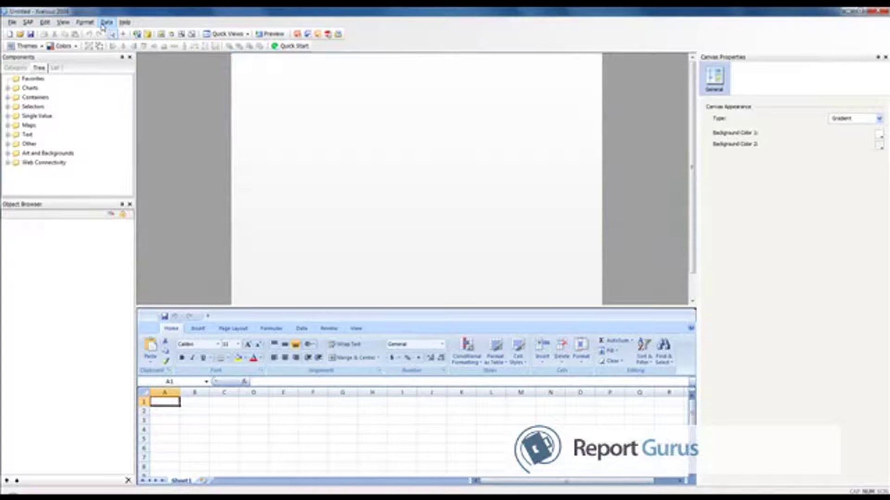
Import the Sales Report.xls spreadsheet from Documents into the new dashboard, replacing the blank embedded sheet
left_click(106, 24)
left_click(116, 32)
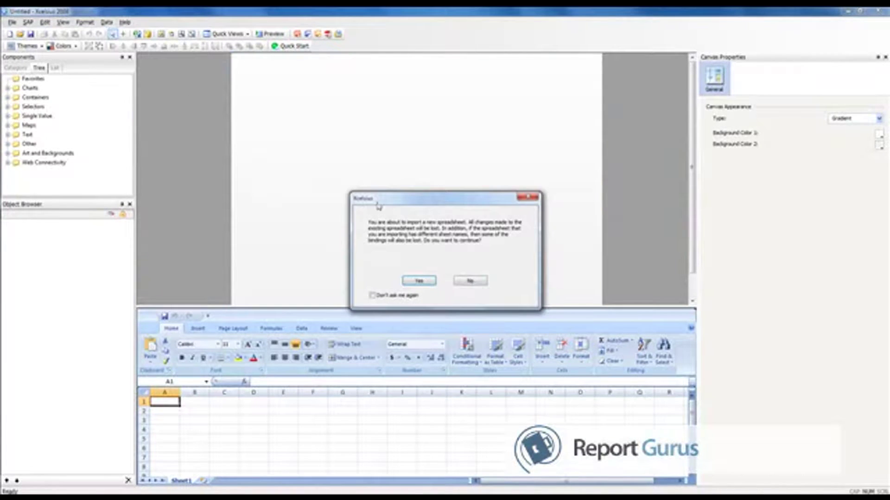
left_click(419, 281)
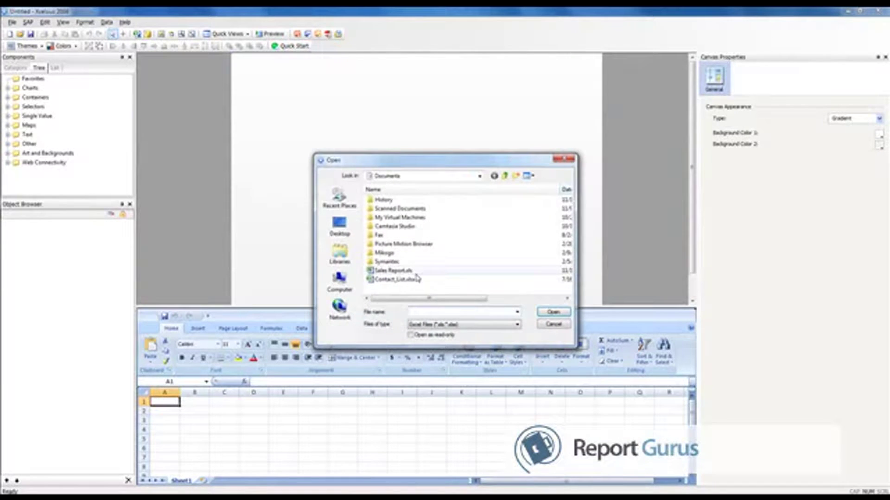
left_click(392, 270)
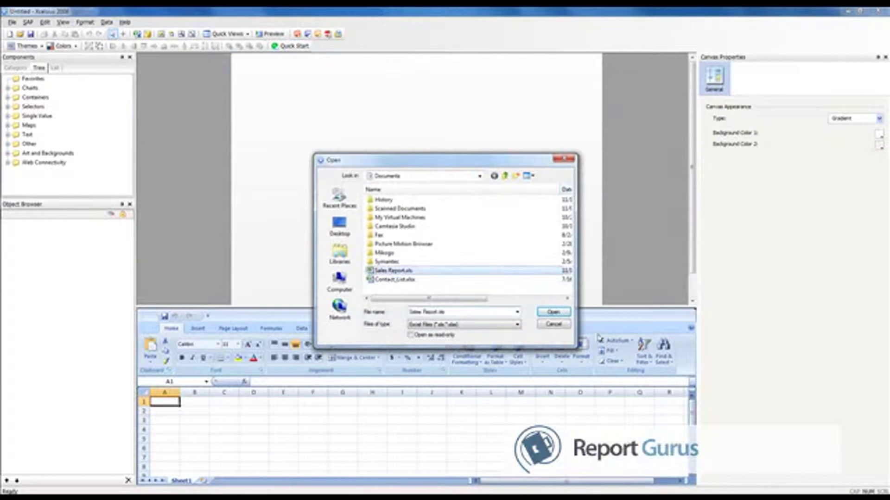
left_click(553, 312)
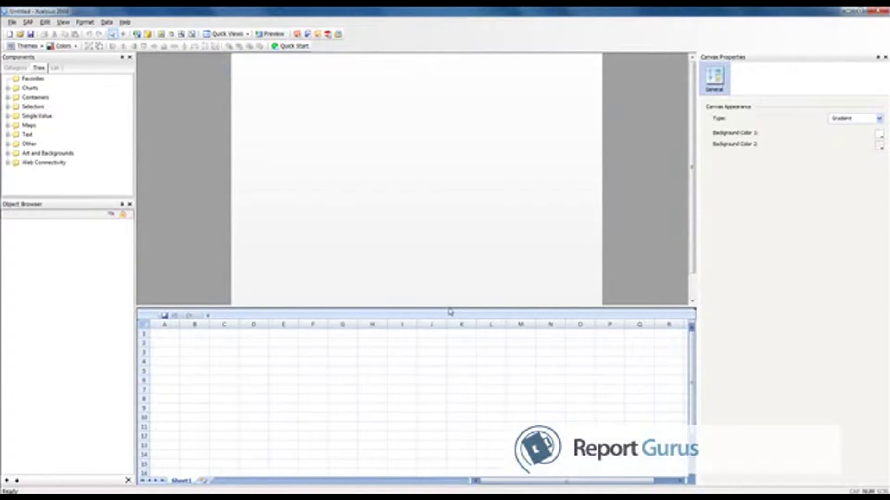
Widen all columns of the imported spreadsheet so the month, customer and order amount values fit
left_click_drag(437, 307, 437, 284)
left_click(144, 372)
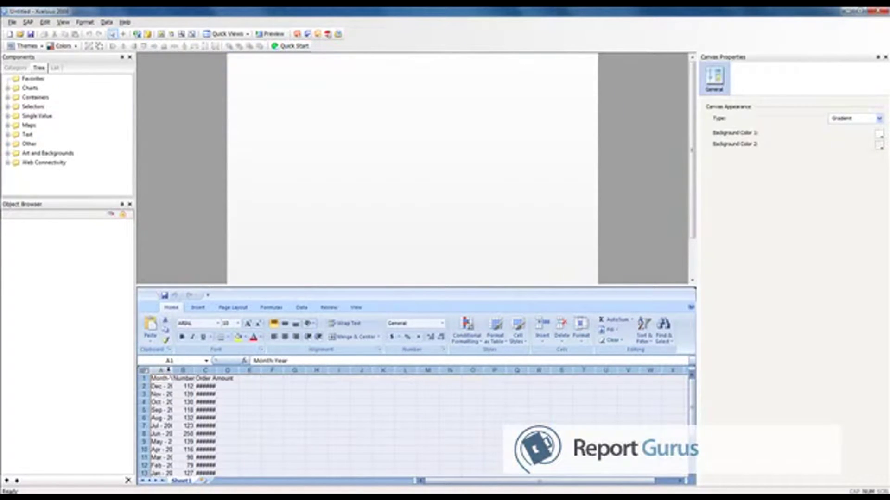
left_click_drag(173, 371, 276, 371)
left_click(292, 393)
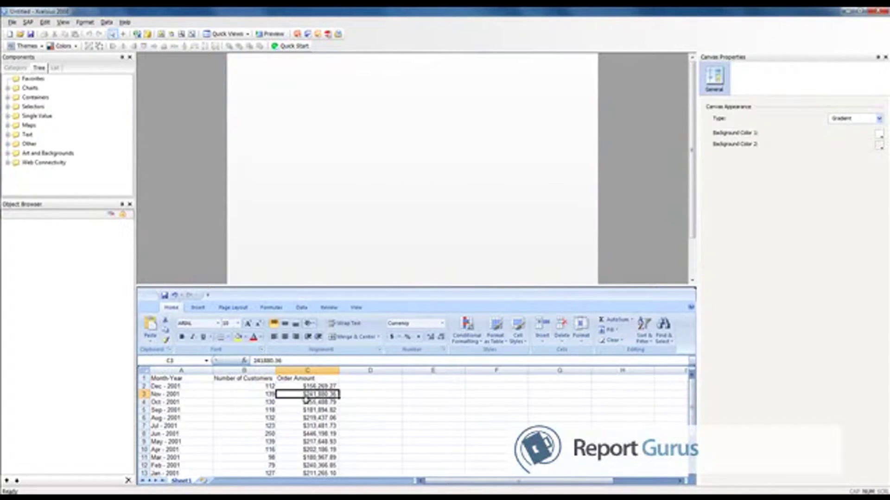
Make the header cells A1:C1 bold and widen the Number of Customers column to fit its heading
left_click_drag(160, 378, 313, 379)
left_click(182, 336)
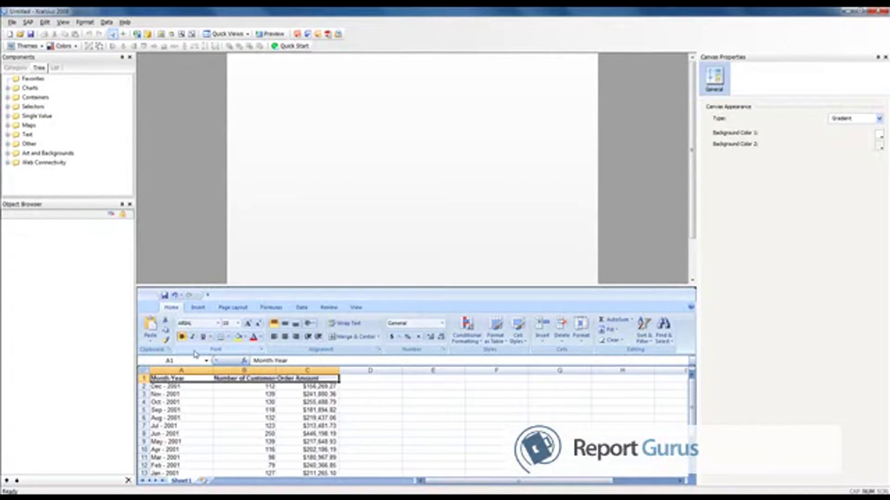
left_click(257, 394)
left_click_drag(276, 371, 292, 372)
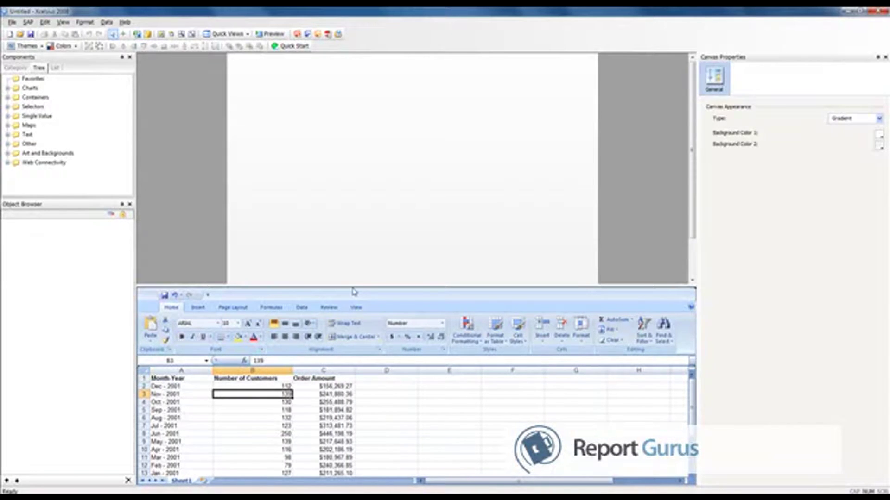
Examine the imported spreadsheet rows, from the months in A2:A14 to the order amounts
left_click_drag(352, 288, 351, 242)
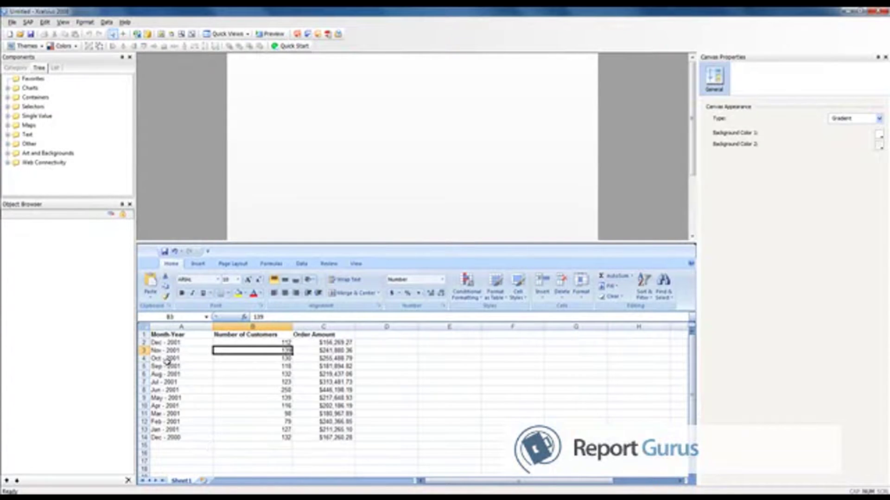
left_click_drag(172, 343, 178, 438)
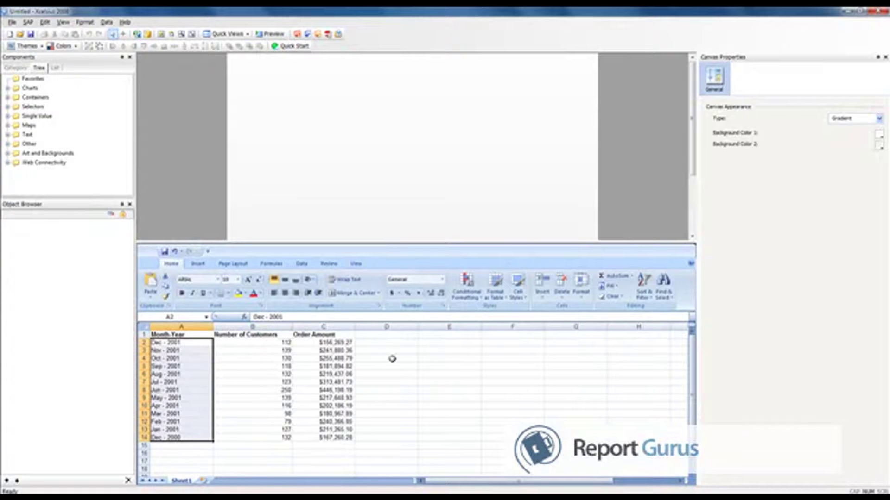
left_click(341, 343)
Add a Combination Chart to the canvas and enlarge it to span nearly the full width and most of the height
left_click_drag(379, 243, 394, 343)
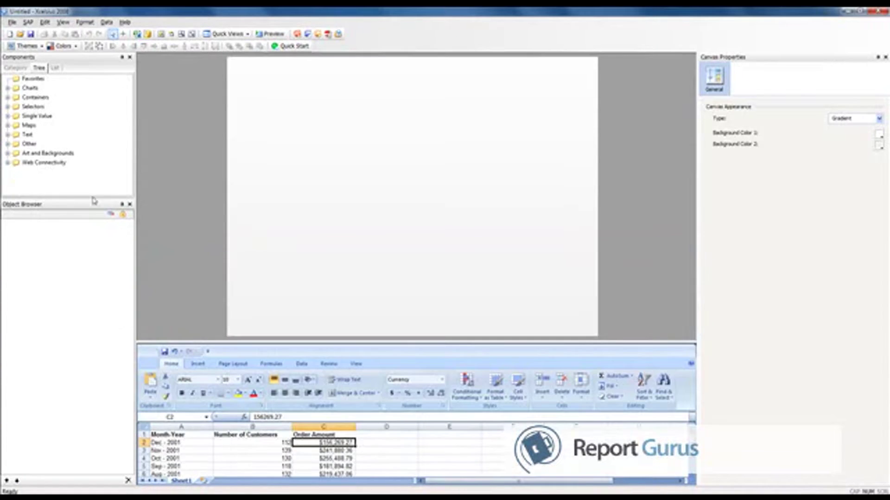
left_click(7, 88)
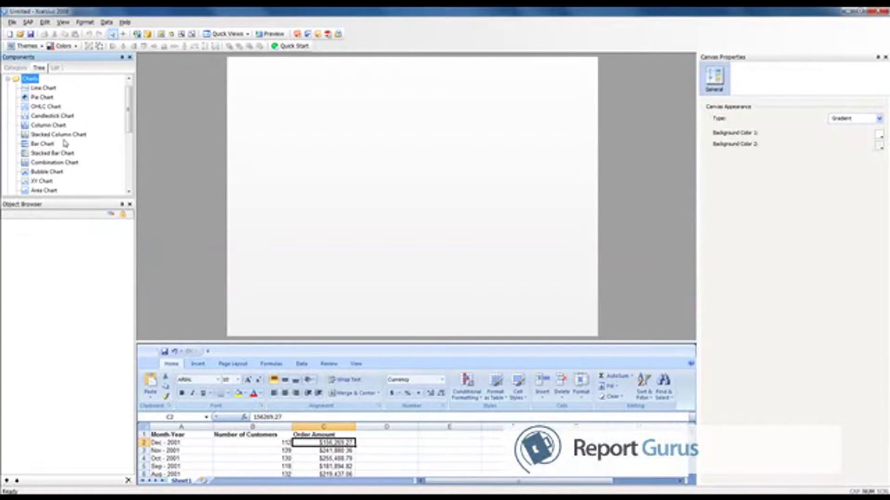
left_click_drag(56, 163, 239, 72)
left_click_drag(410, 179, 576, 282)
left_click_drag(577, 176, 589, 180)
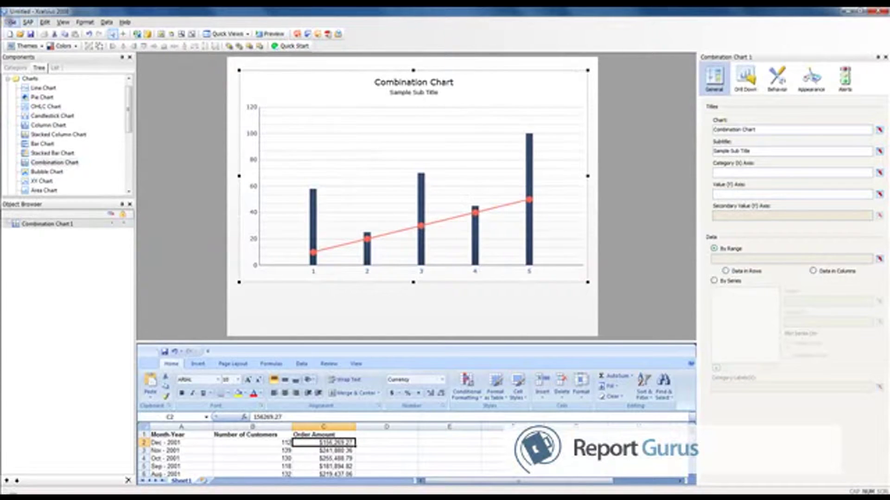
Examine the preset canvas sizes in the document properties, leaving them without changes
left_click(12, 22)
mouse_move(13, 33)
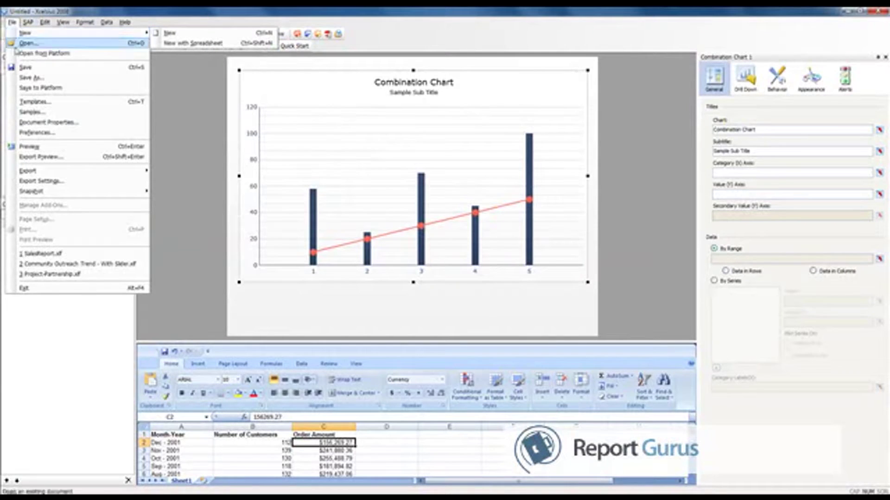
left_click(46, 122)
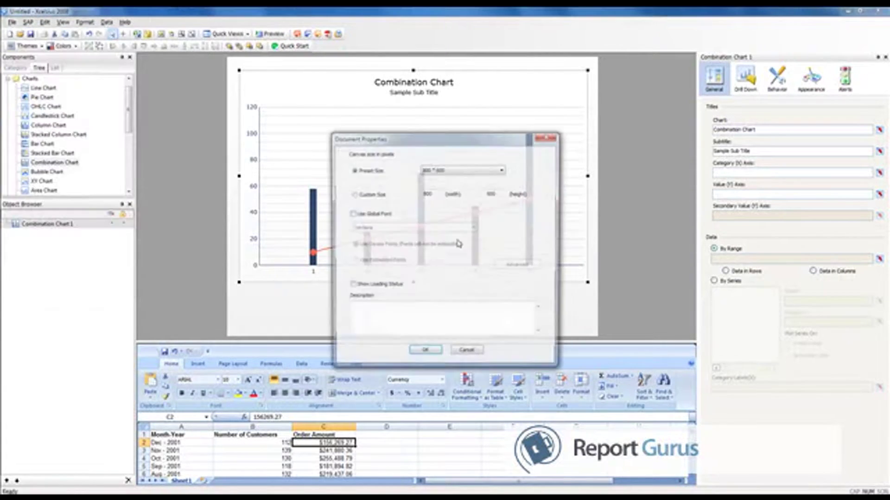
left_click(454, 170)
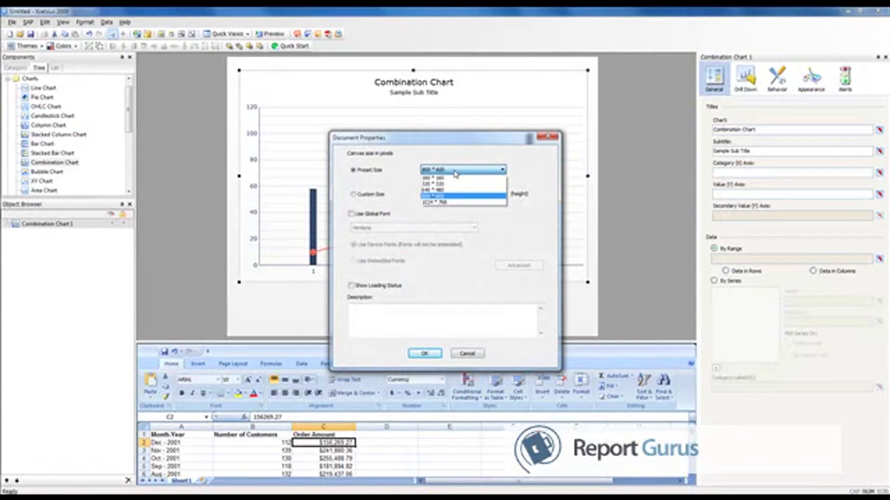
left_click(455, 171)
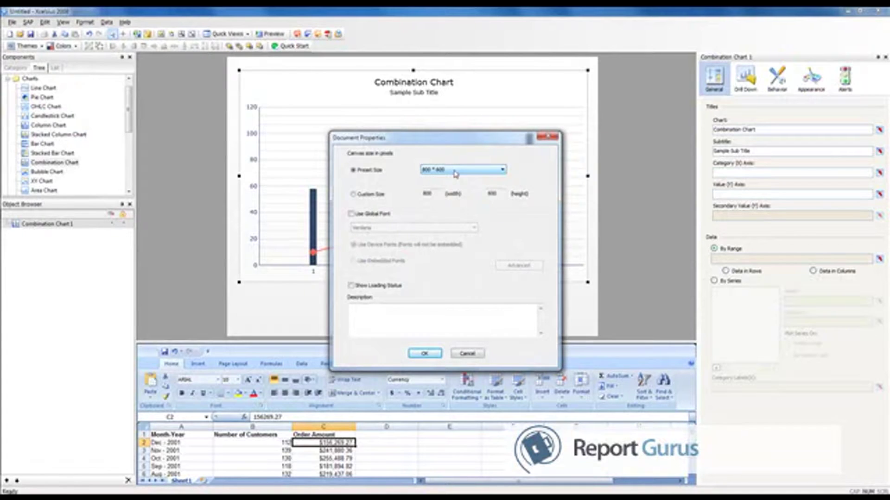
left_click(467, 354)
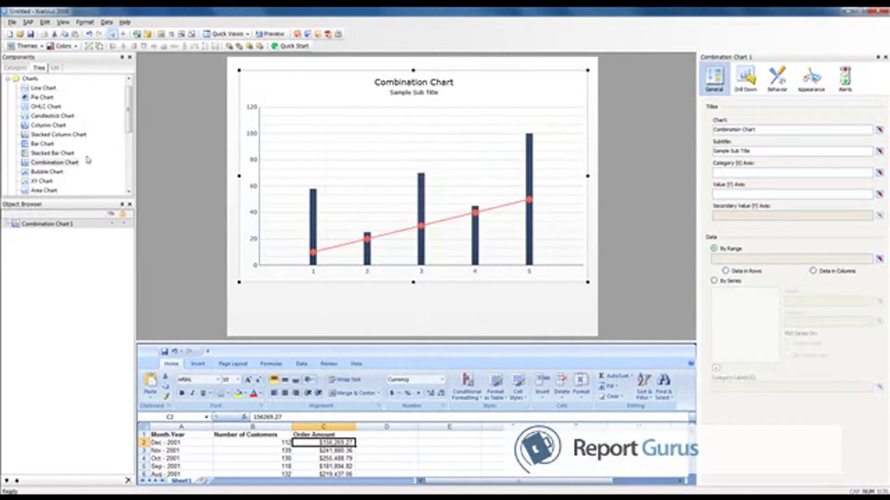
Enable Show Grid and Snap To Grid in the grid preferences
left_click(12, 23)
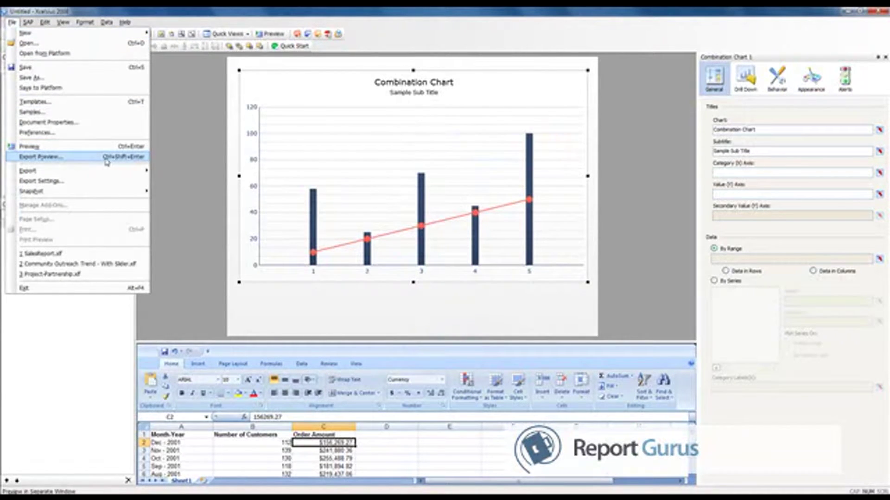
left_click(92, 132)
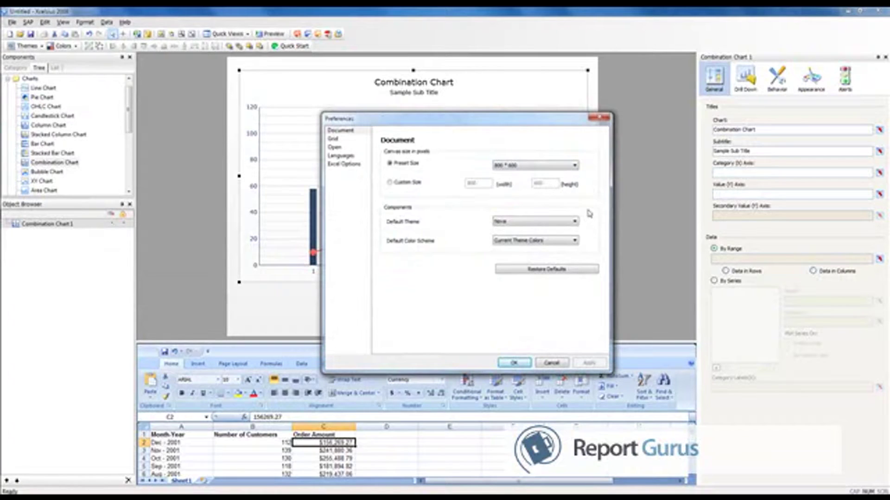
left_click(332, 139)
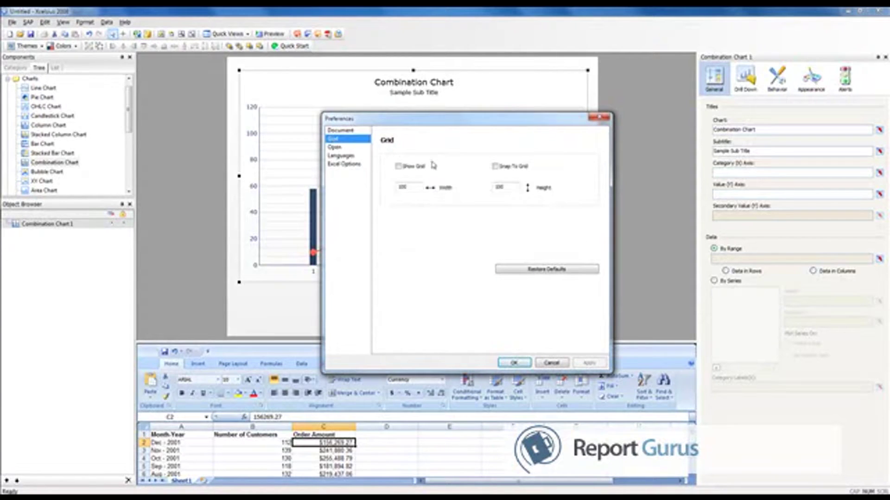
left_click(404, 166)
left_click(500, 167)
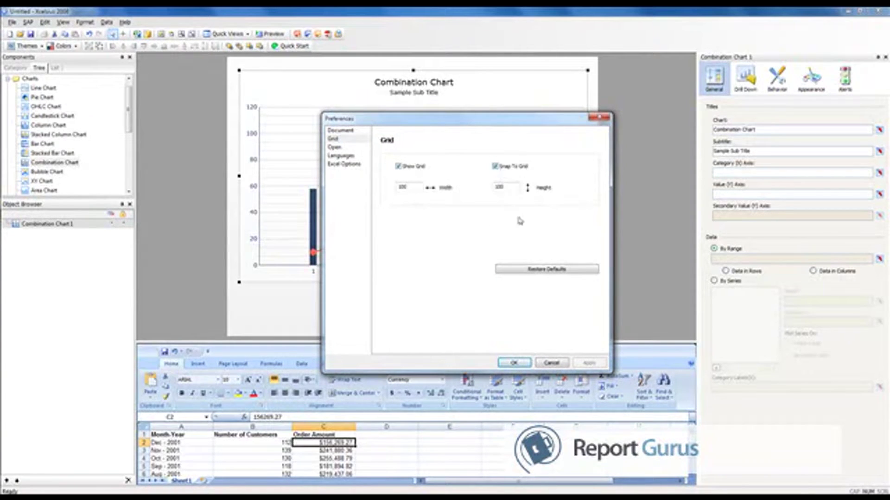
left_click(513, 363)
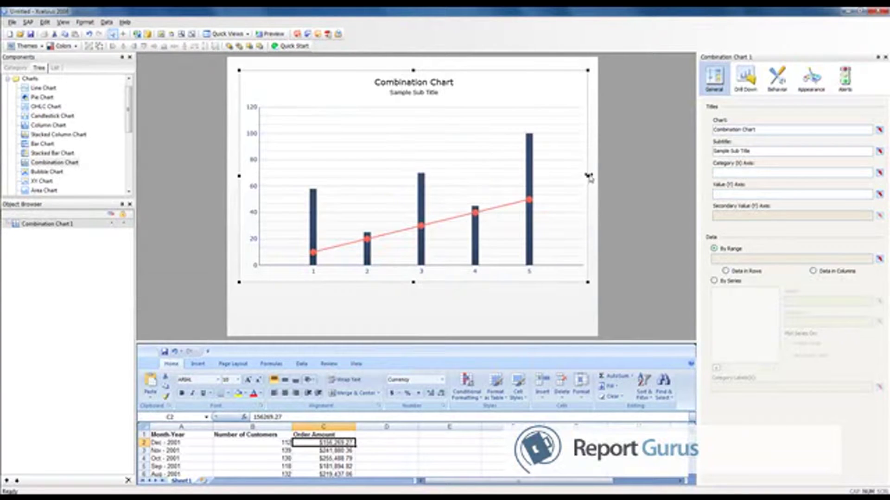
Resize the combination chart by its upper edge, first lowering it and then raising it to the canvas's upper border
left_click_drag(414, 70, 414, 103)
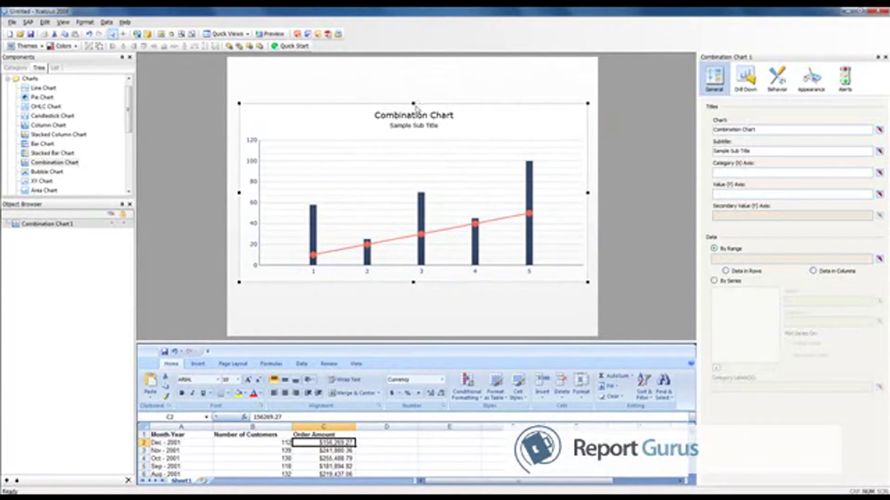
left_click_drag(414, 103, 419, 80)
Set the grid width and height to 20 each in the grid preferences
left_click(12, 22)
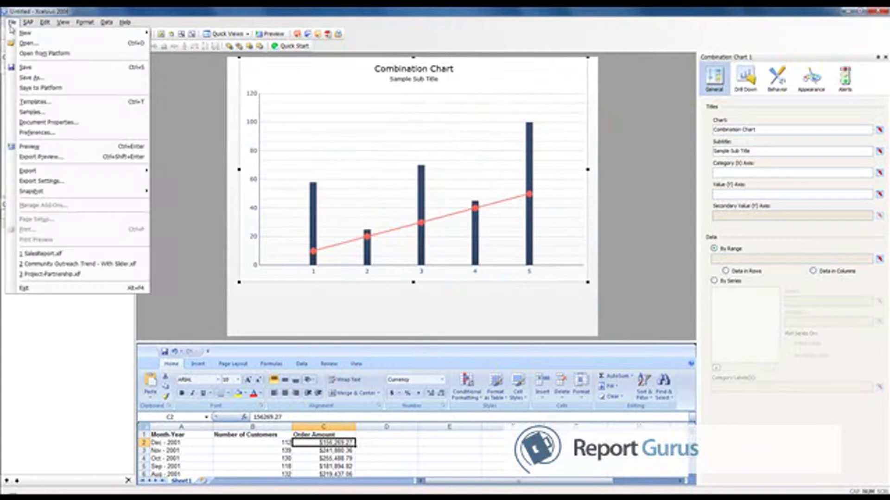
left_click(37, 132)
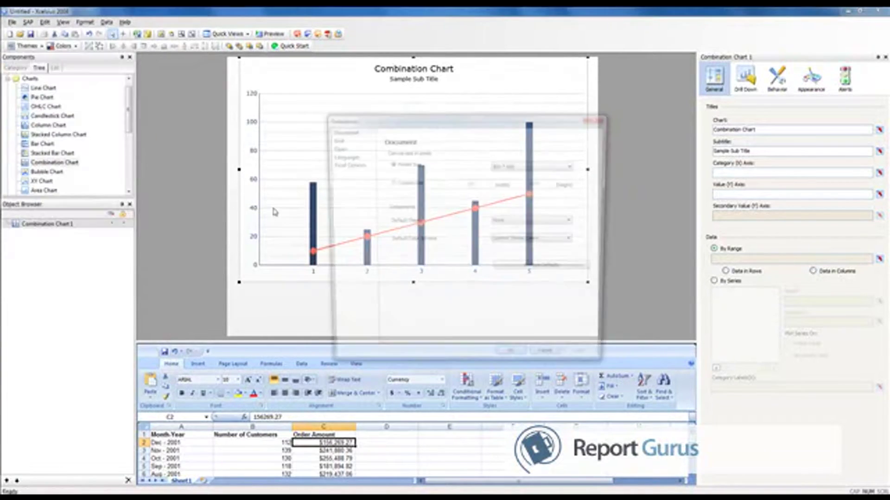
left_click(338, 139)
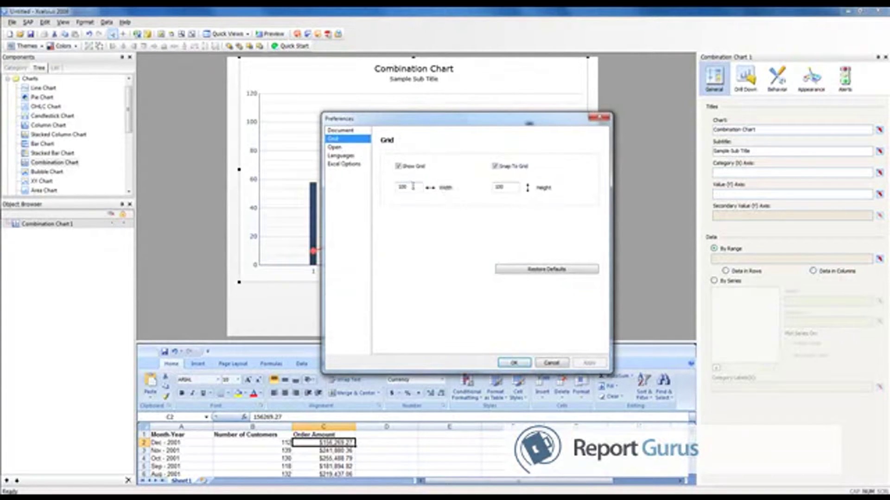
left_click_drag(418, 186, 397, 190)
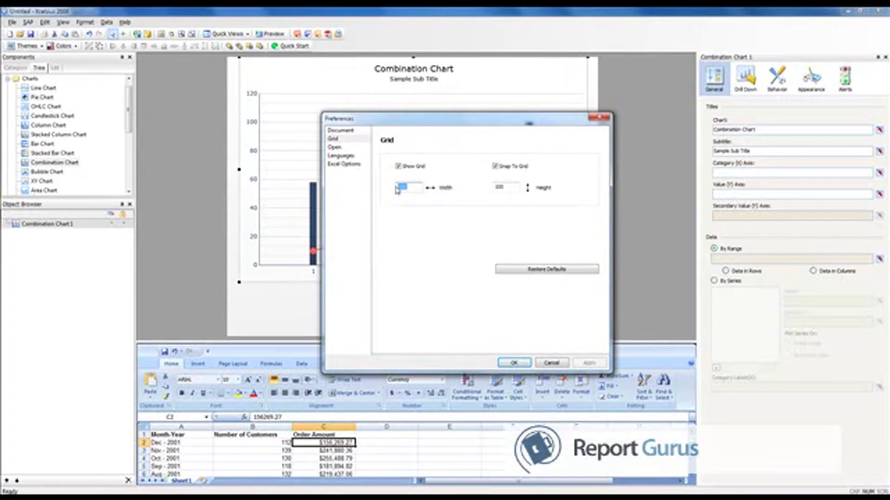
type("20")
left_click_drag(503, 187, 464, 188)
type("20")
left_click(513, 363)
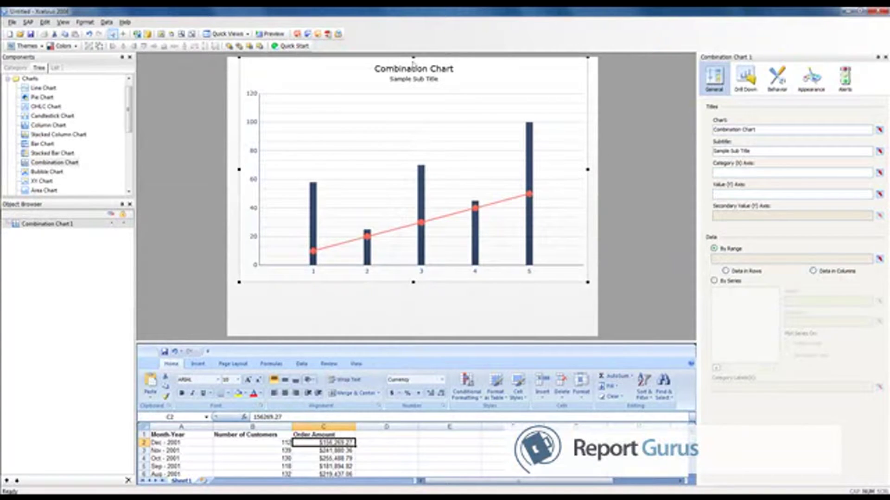
Resize the combination chart by lowering its upper edge slightly below the canvas's upper border and extending its lower edge close to the canvas's lower border
left_click_drag(414, 59, 416, 77)
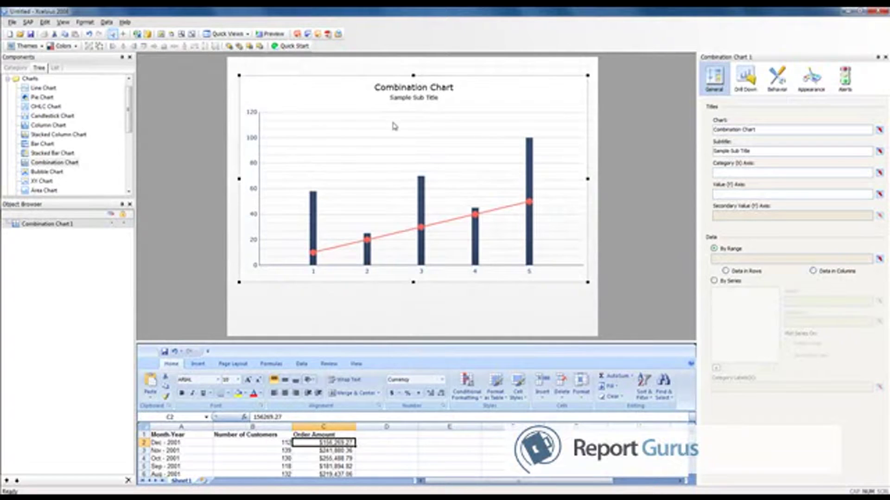
left_click_drag(413, 282, 414, 318)
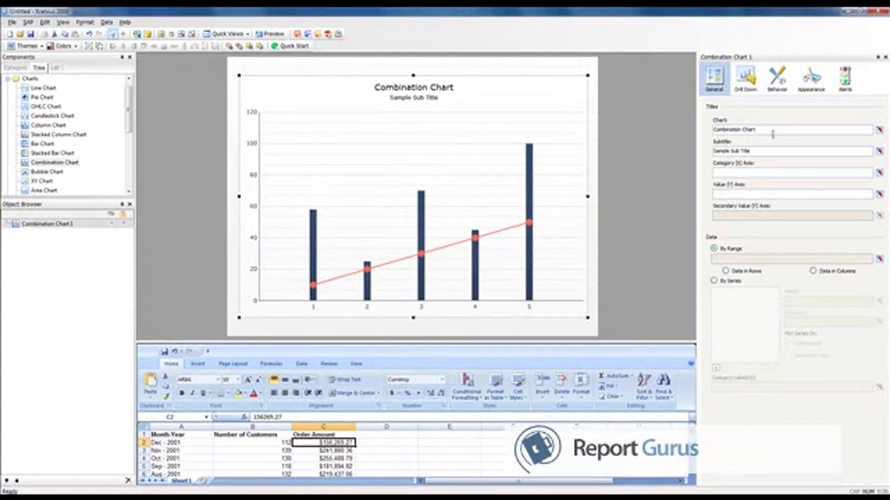
Set the chart title to "Monthly Sales" and clear the subtitle
left_click_drag(772, 134, 663, 129)
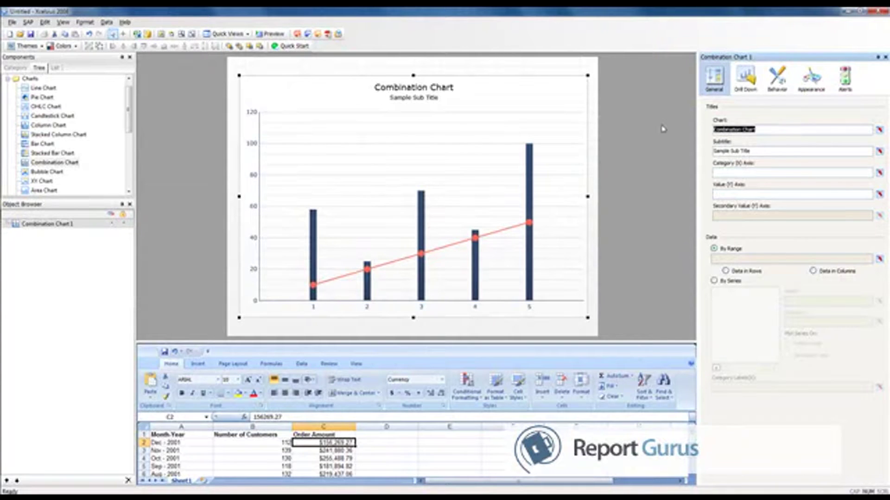
type("Sales")
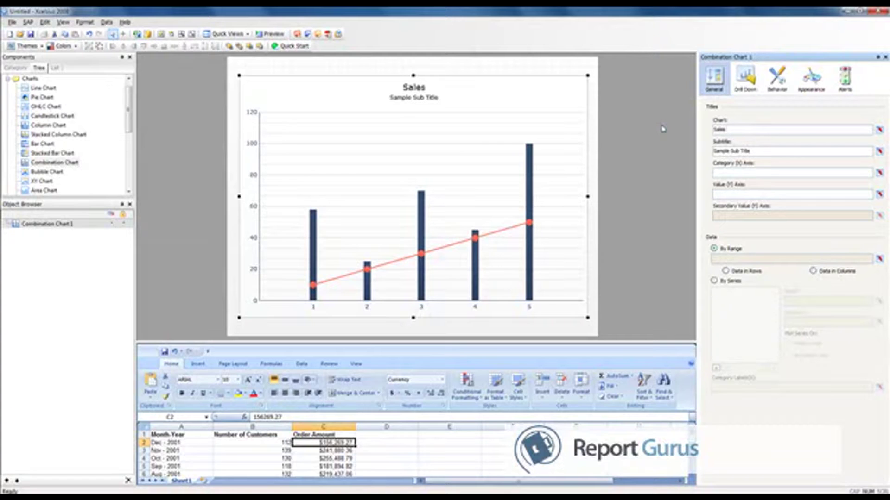
type(" Det")
key("BackSpace")
key("BackSpace")
key("BackSpace")
key("BackSpace")
type("Bu")
key("BackSpace")
key("BackSpace")
key("BackSpace")
key("BackSpace")
key("BackSpace")
key("BackSpace")
key("BackSpace")
key("BackSpace")
type("Monthly Sales")
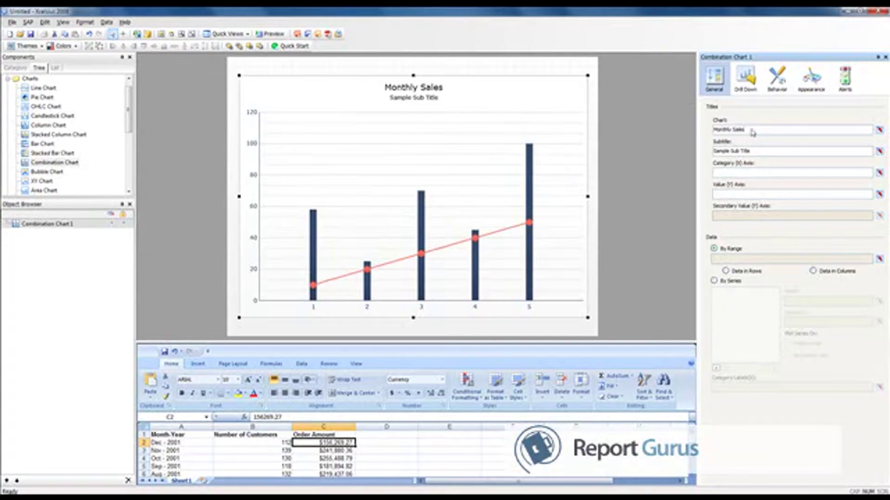
key("Tab")
key("Delete")
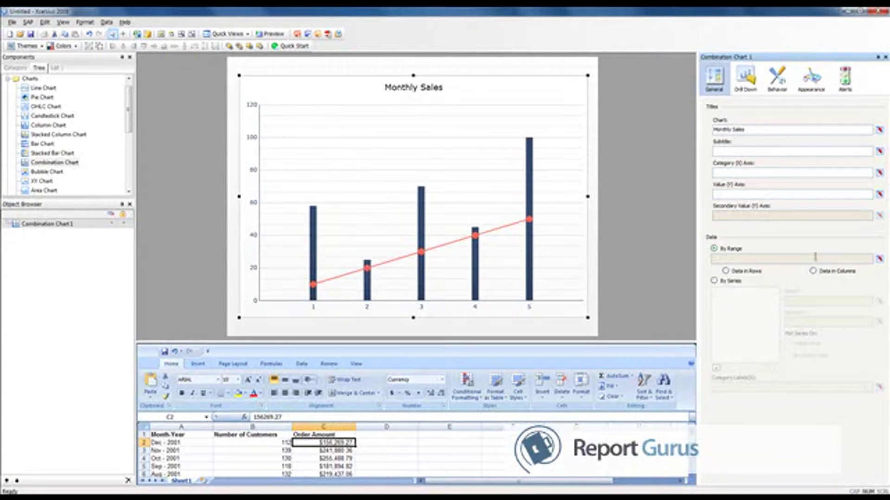
Define the chart data by series and add a series named "Order Amount" with values from cells C2 to C14
left_click(714, 280)
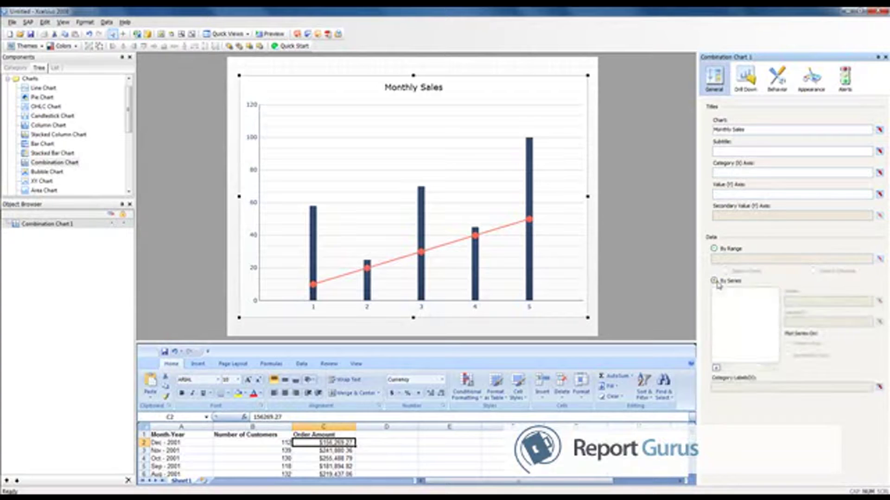
left_click(716, 367)
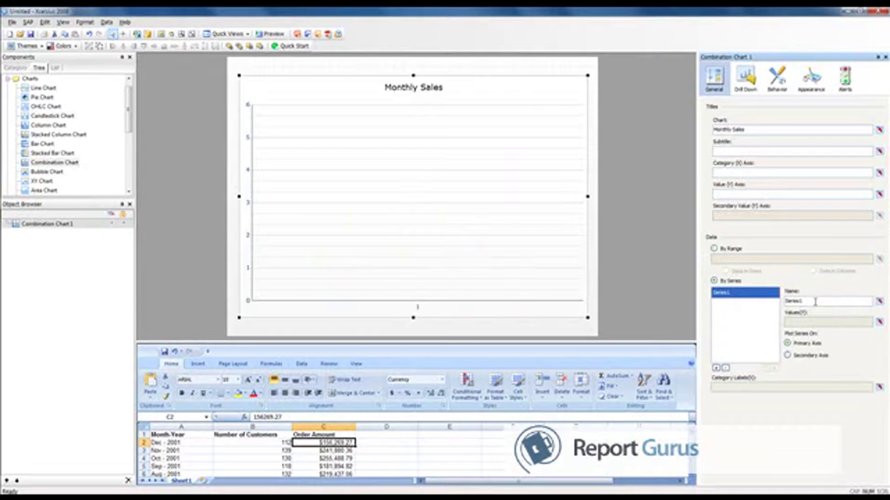
left_click_drag(817, 300, 788, 303)
type("Order Amount")
left_click(878, 321)
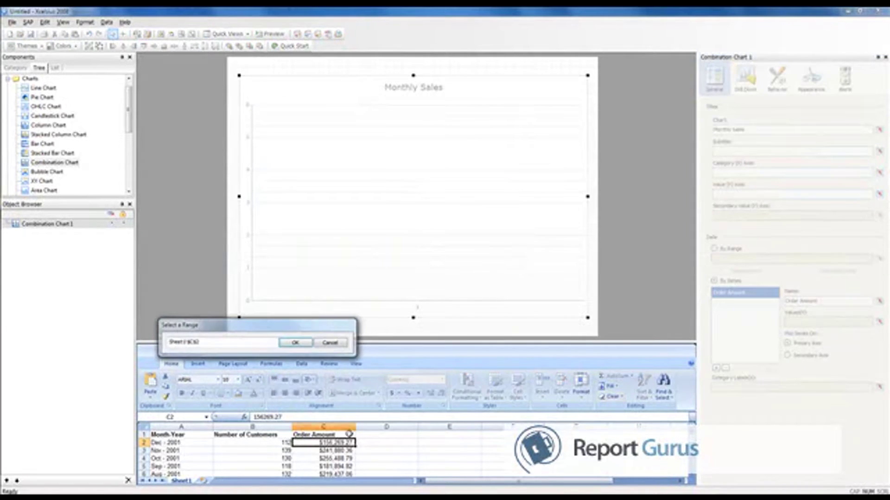
mouse_move(346, 444)
left_mouse_down()
mouse_move(344, 491)
mouse_move(342, 458)
left_mouse_up()
left_click(295, 343)
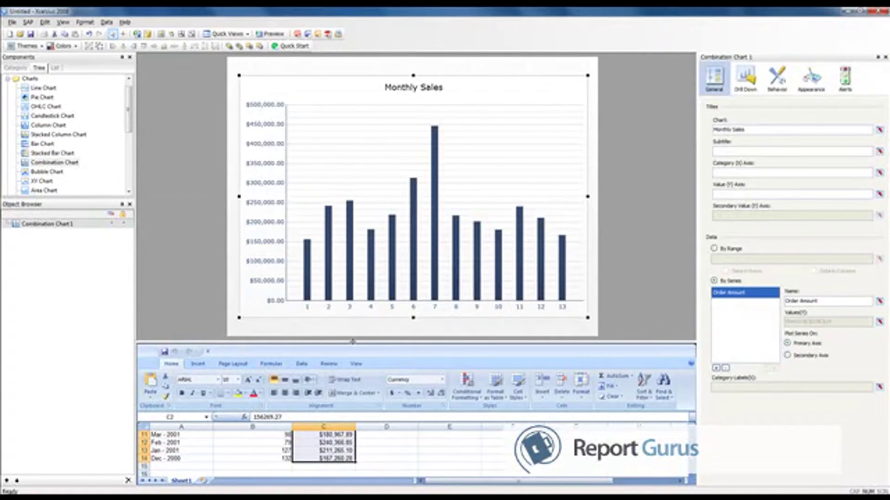
Link the chart's category labels to the Month-Year cells A2 to A14
left_click_drag(353, 341, 360, 314)
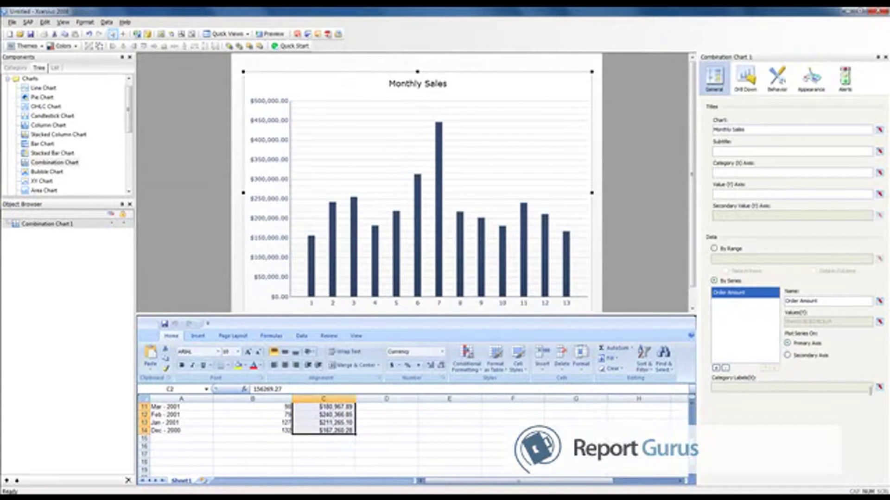
left_click(879, 389)
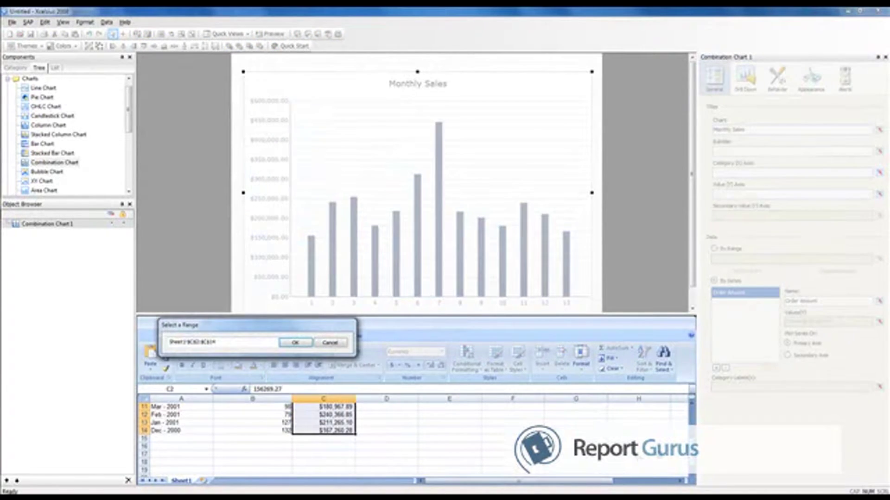
left_click_drag(597, 315, 594, 223)
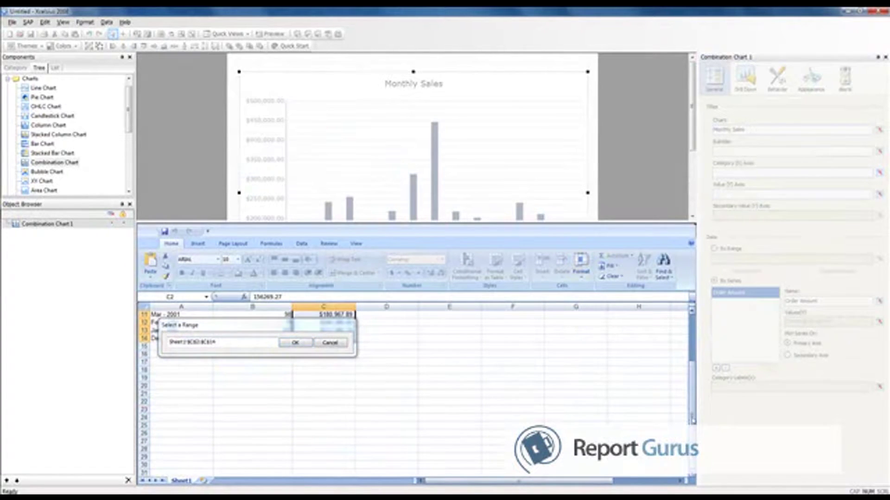
left_click_drag(692, 419, 689, 325)
left_click_drag(254, 332, 395, 308)
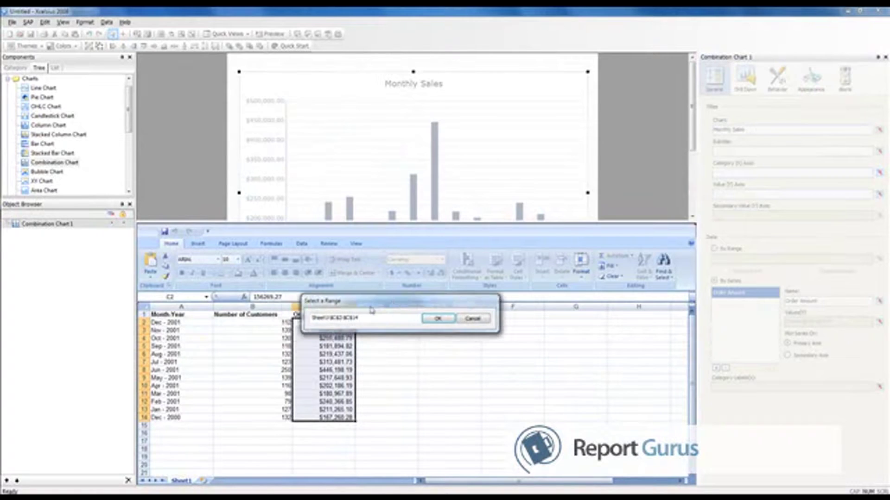
left_click_drag(160, 324, 175, 419)
left_click(438, 319)
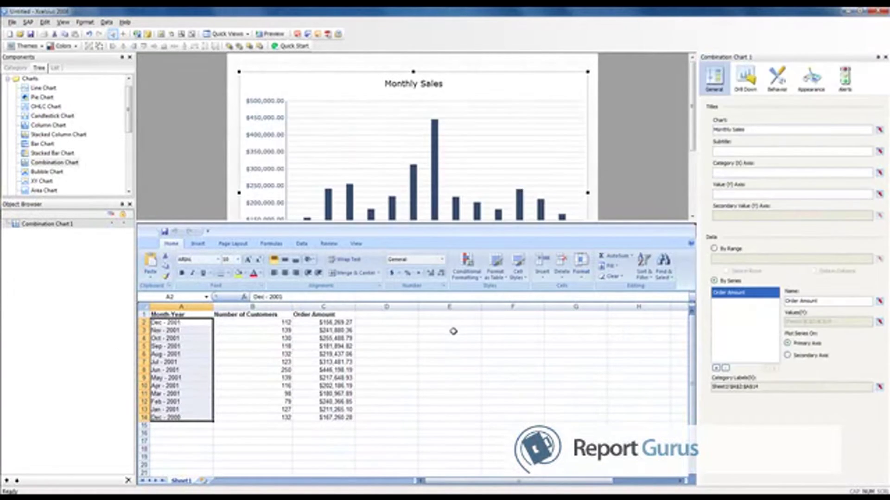
Add a second series named "Customers" on the secondary axis, with values from cells B2 to B14
mouse_move(430, 222)
left_mouse_down()
mouse_move(438, 312)
mouse_move(447, 223)
left_mouse_up()
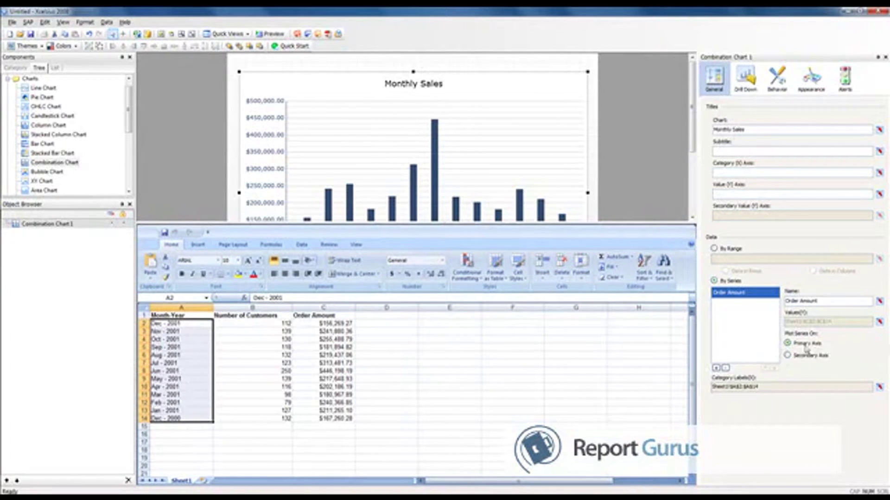
left_click(716, 368)
left_click_drag(813, 301, 747, 294)
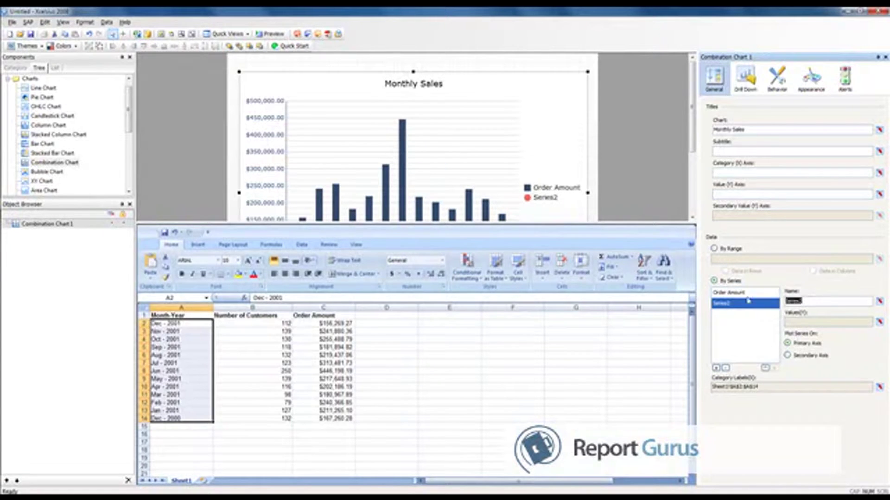
type("Customers")
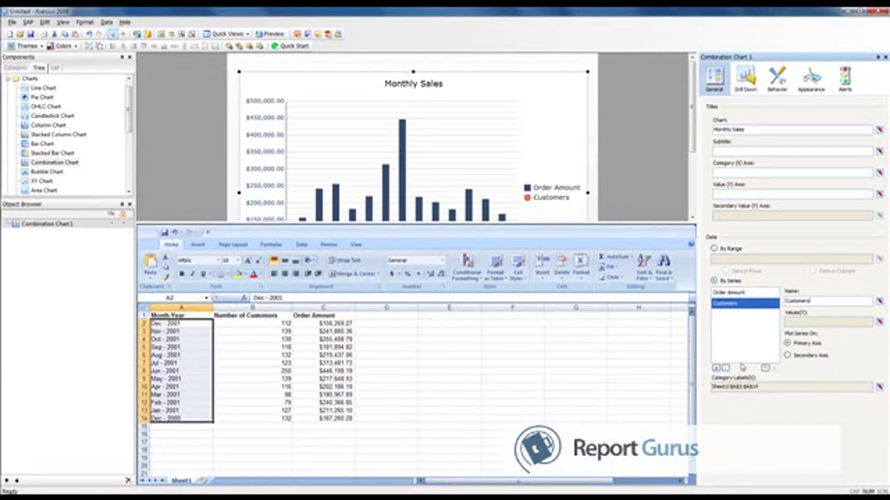
left_click(788, 356)
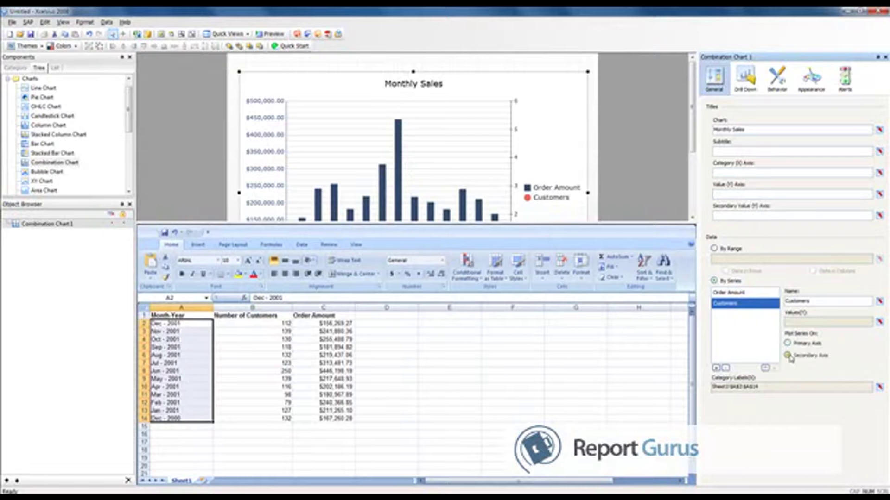
left_click(881, 325)
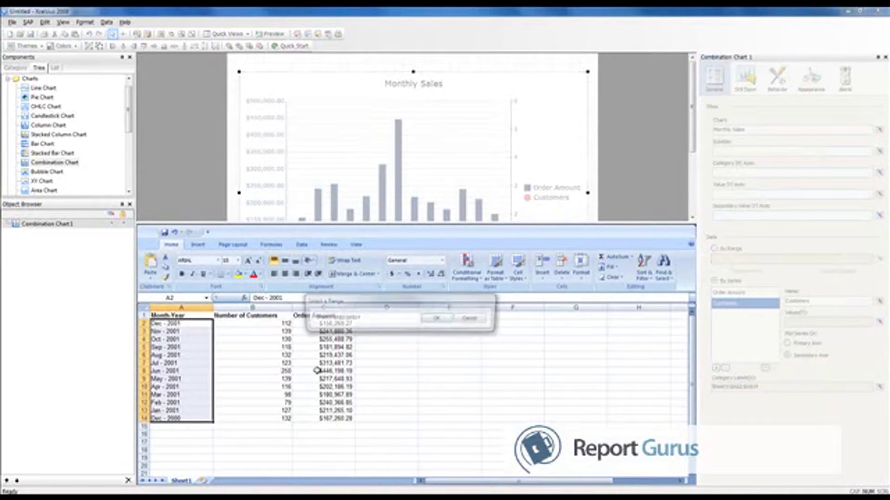
left_click_drag(278, 327, 278, 420)
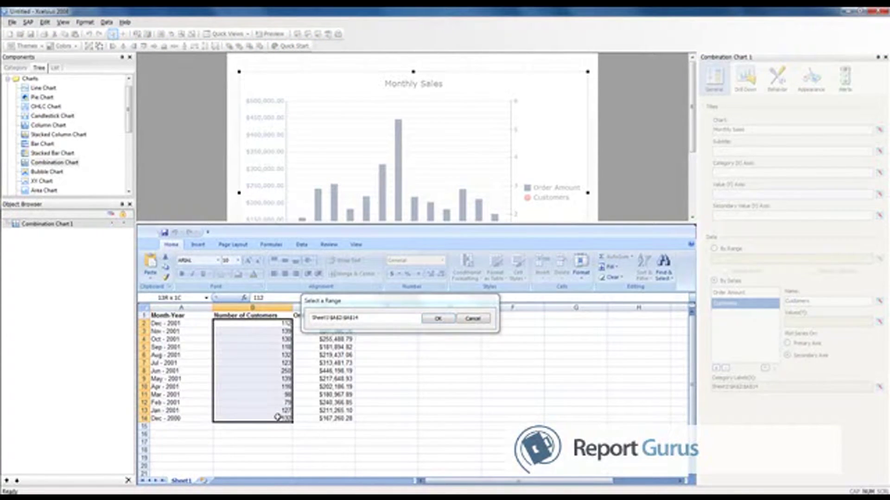
left_click(438, 318)
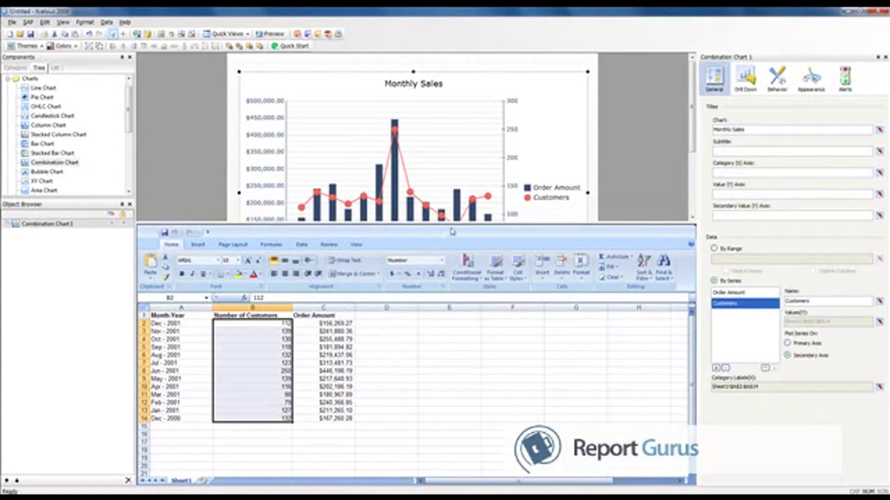
Shrink the spreadsheet area to uncover the whole chart and widen the chart slightly by its left edge
left_click_drag(454, 224, 470, 338)
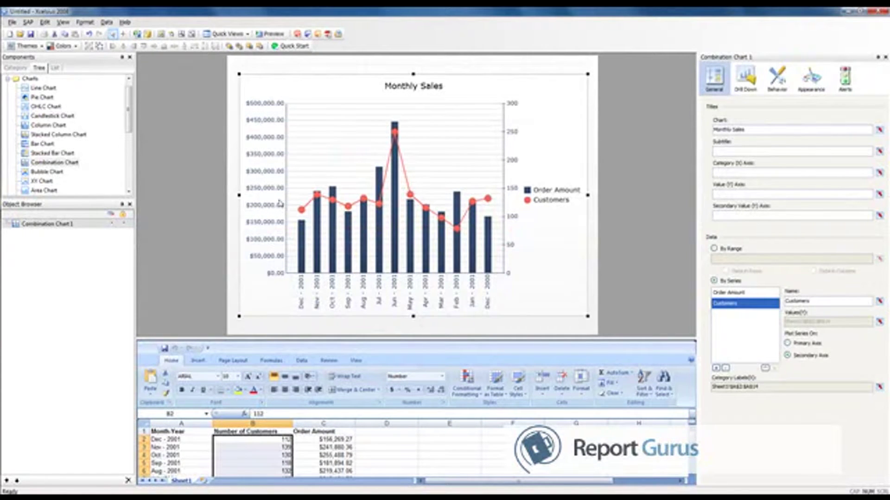
left_click_drag(239, 197, 236, 197)
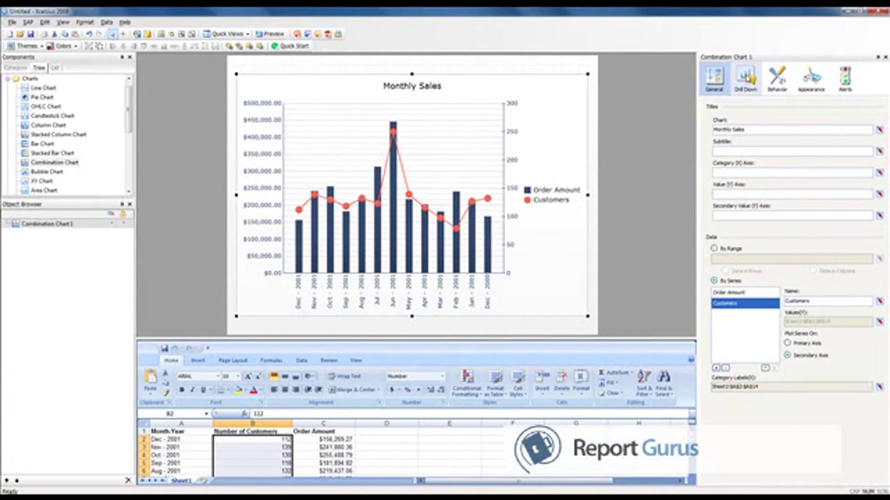
Review the chart's drill-down and behavior settings and enable ignoring blank cells in series
left_click(745, 78)
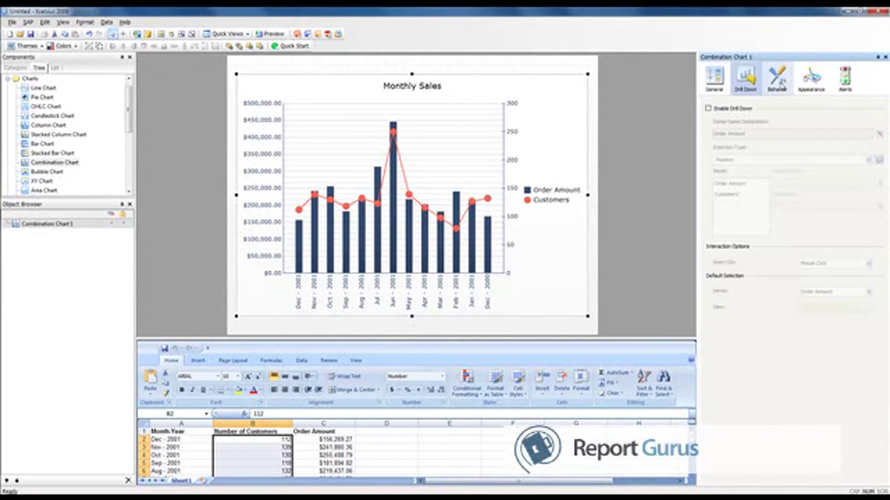
left_click(779, 85)
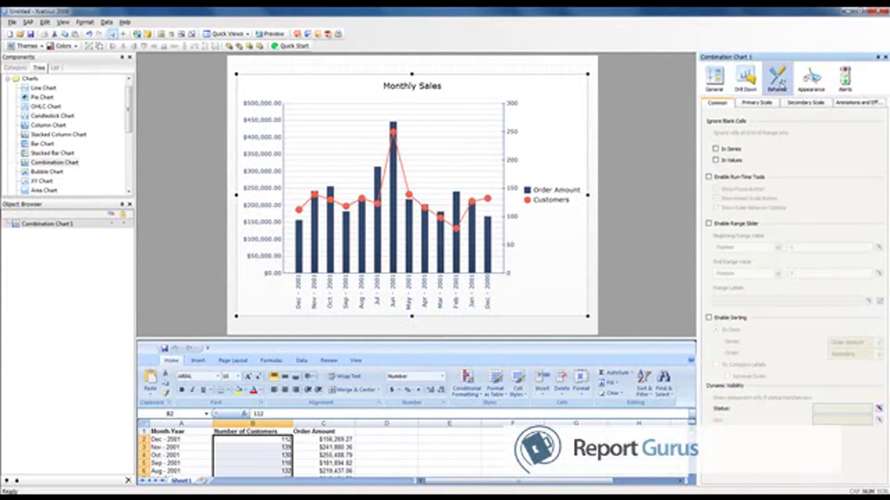
left_click(715, 148)
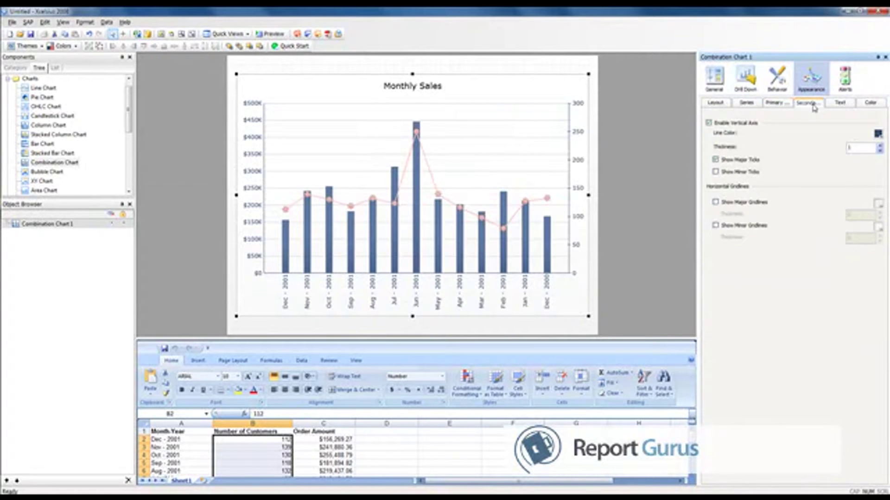
Try the minor and major tick options on the chart's secondary axis
left_click(807, 102)
left_click(716, 172)
left_click(715, 160)
left_click(716, 172)
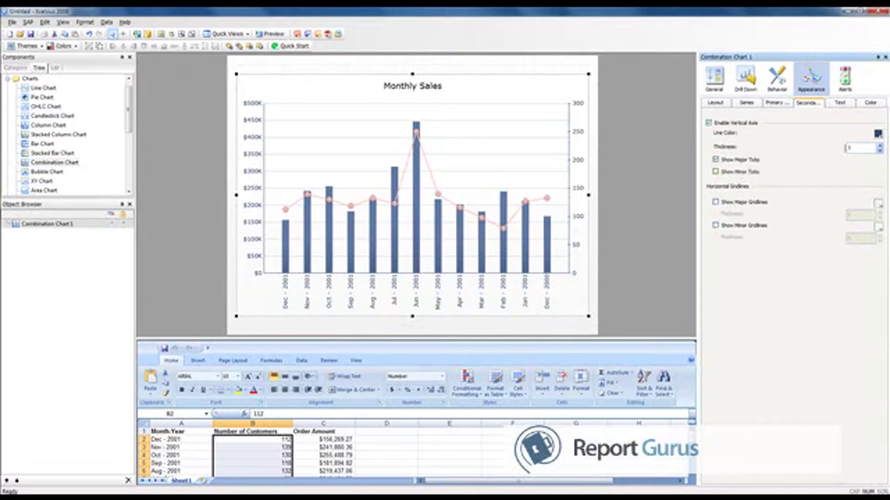
Review the chart's text, color, series and axis appearance settings
left_click(841, 105)
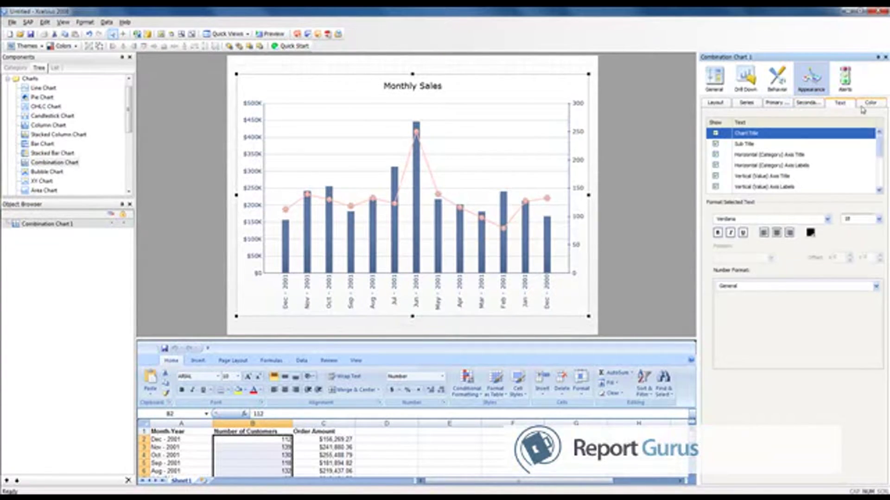
left_click(869, 107)
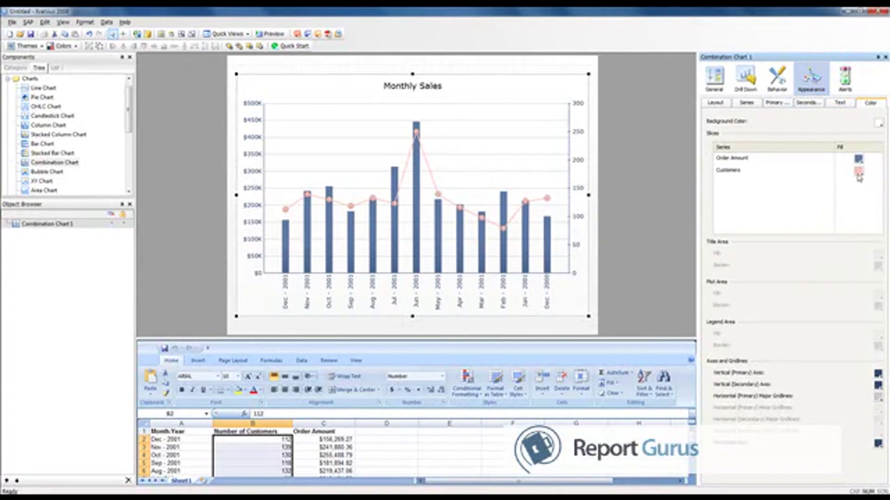
left_click(840, 104)
left_click(746, 103)
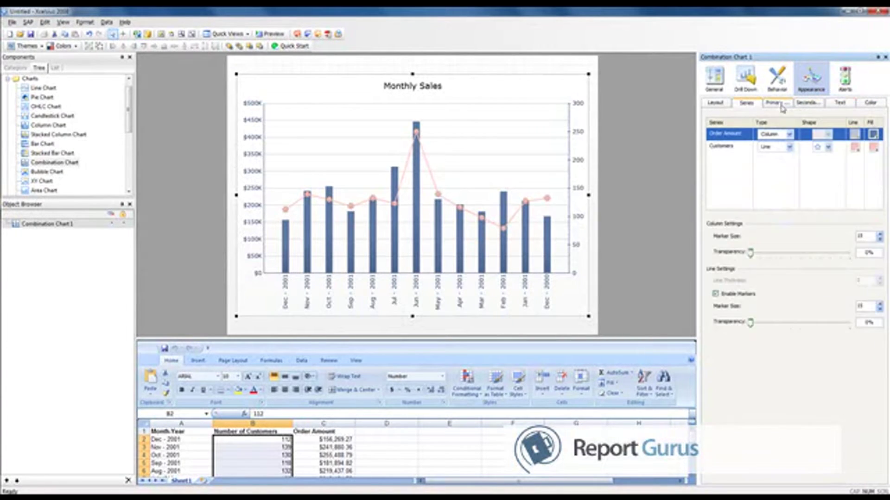
left_click(807, 103)
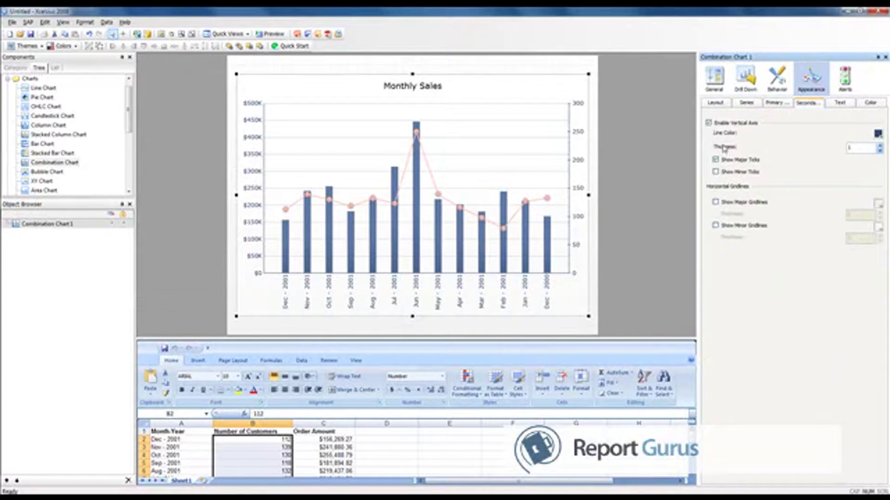
left_click(773, 104)
Set both the line color and the marker fill of the Customers series to dark orange from the theme colors
left_click(750, 105)
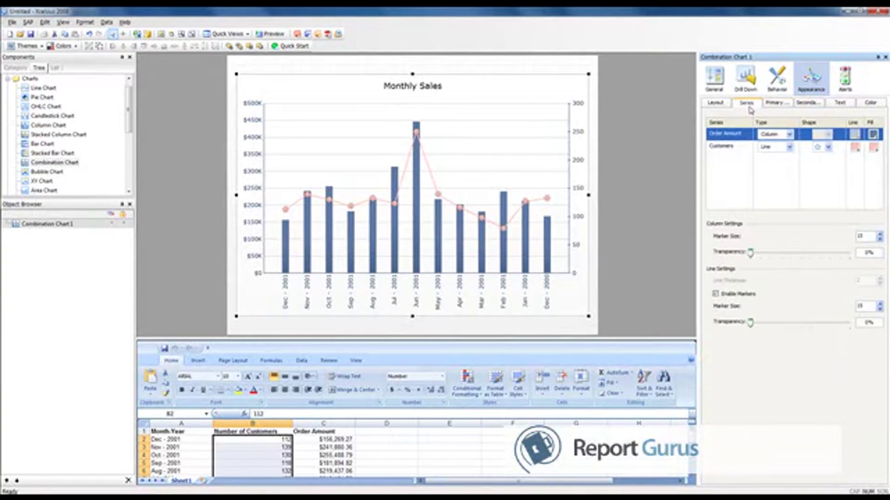
left_click(853, 148)
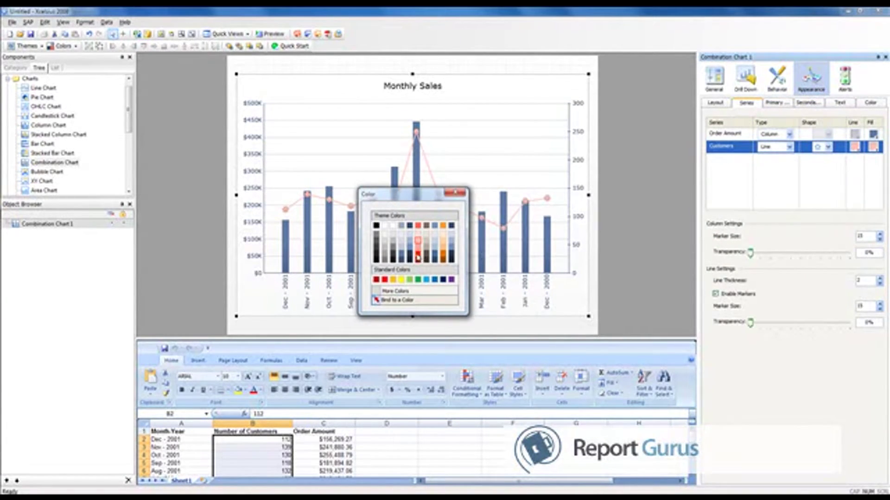
left_click(444, 256)
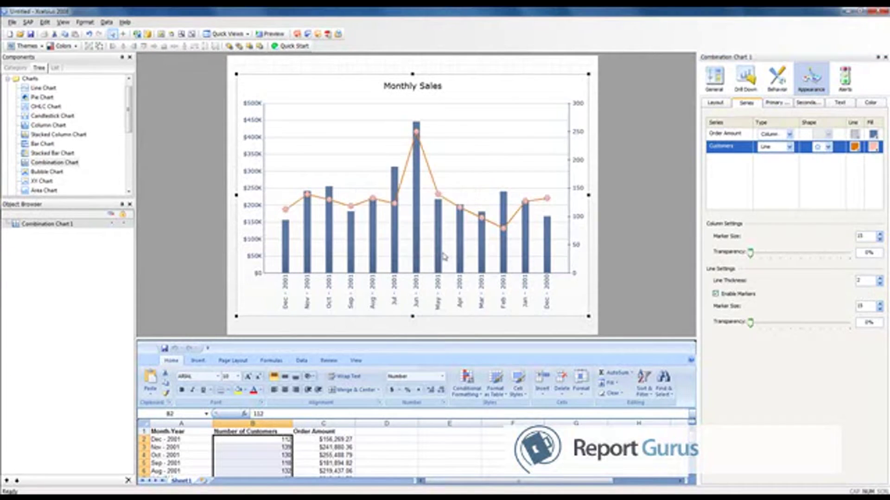
left_click(874, 147)
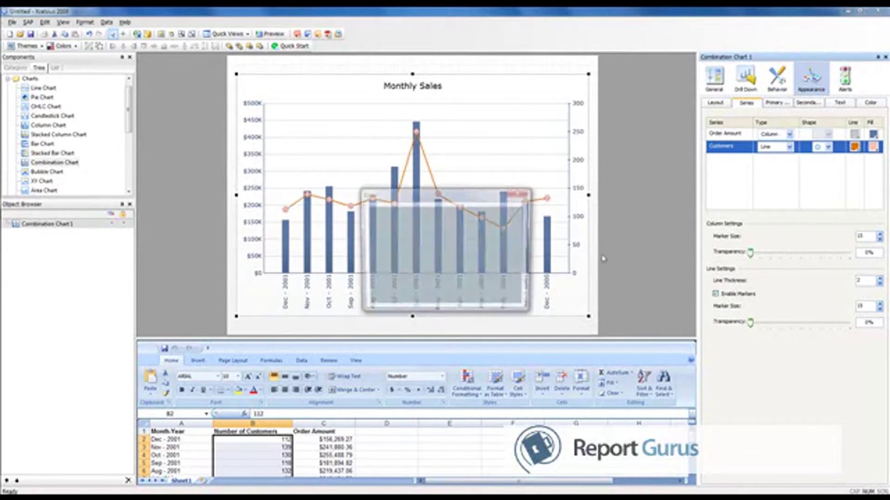
left_click(443, 258)
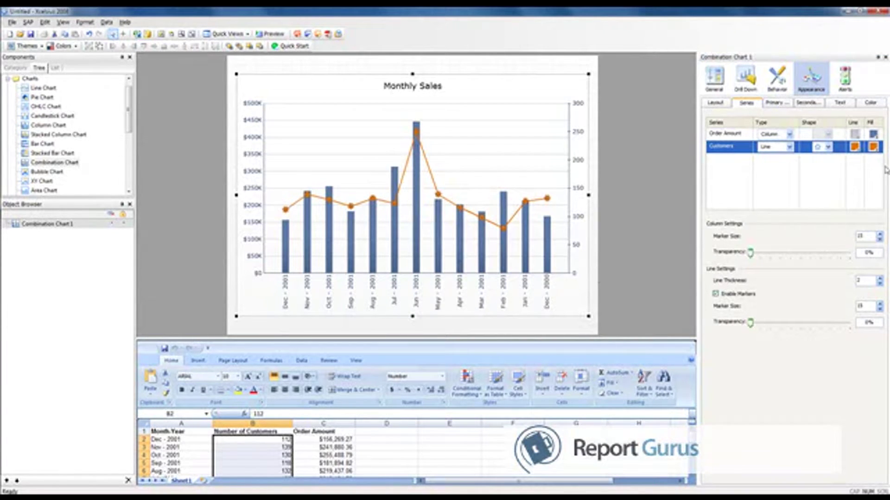
Try the column transparency and set the columns' marker size to 25
mouse_move(750, 252)
left_mouse_down()
mouse_move(774, 257)
mouse_move(749, 256)
left_mouse_up()
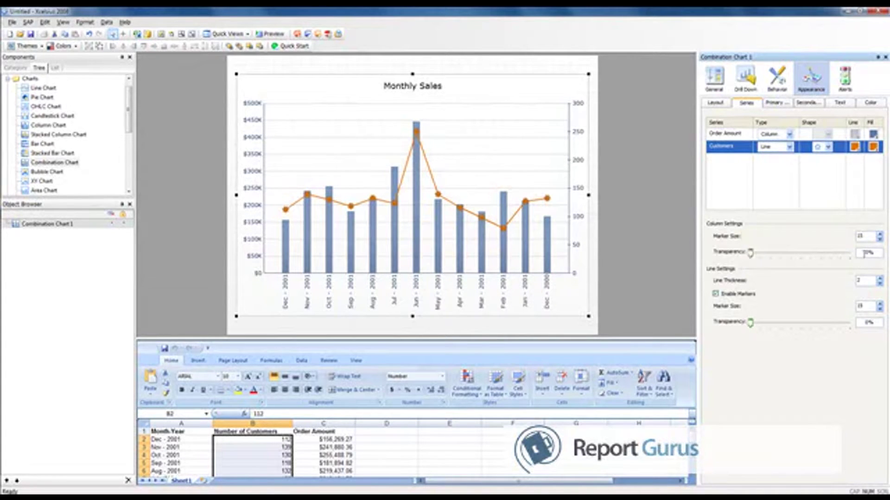
left_click_drag(869, 237, 853, 236)
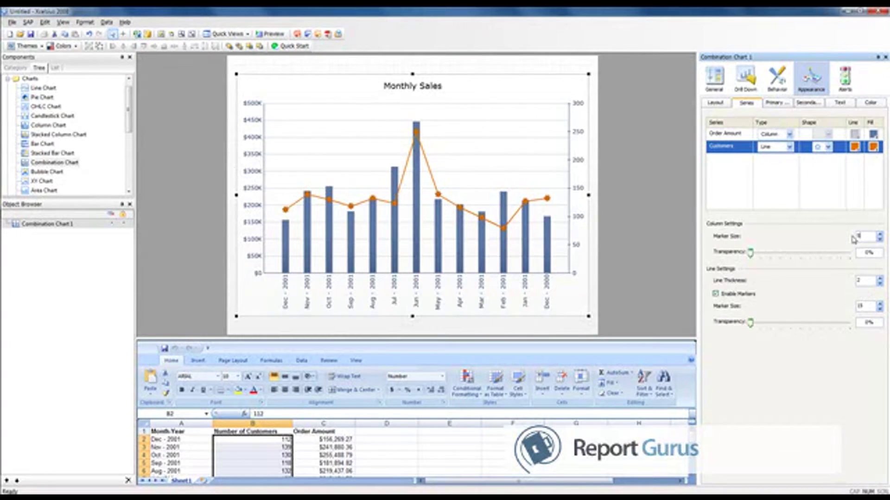
type("1")
left_click_drag(868, 237, 845, 241)
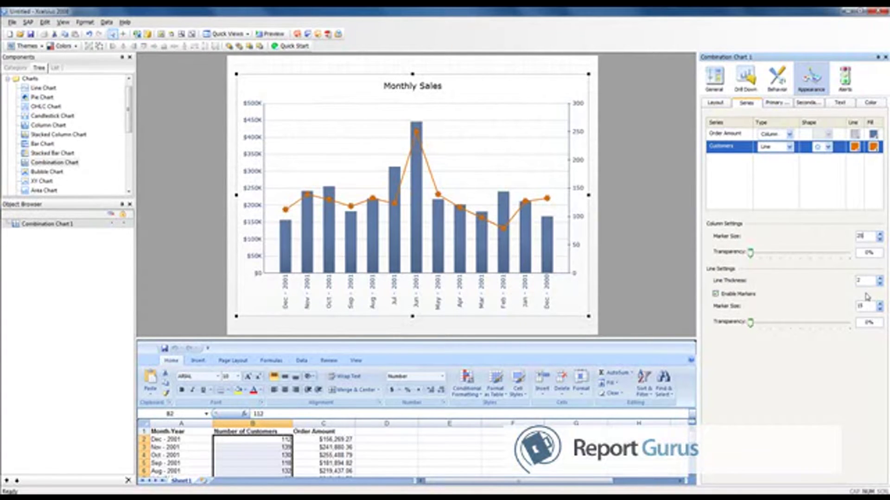
Set the Customers line's marker size to 10 after trying 6, and pick a different marker shape
left_click_drag(870, 307, 841, 304)
type("6")
key("Return")
left_click_drag(869, 306, 842, 309)
type("10")
key("Return")
left_click(828, 148)
left_click(820, 166)
Try different transparency and thickness values for the Customers line
mouse_move(751, 322)
left_mouse_down()
mouse_move(776, 327)
mouse_move(750, 324)
left_mouse_up()
left_click(879, 284)
left_click(879, 280)
left_click(880, 279)
left_click(879, 279)
left_click(879, 284)
Save the dashboard as SalesReport.xlf in Documents, replacing the existing file
left_click(30, 34)
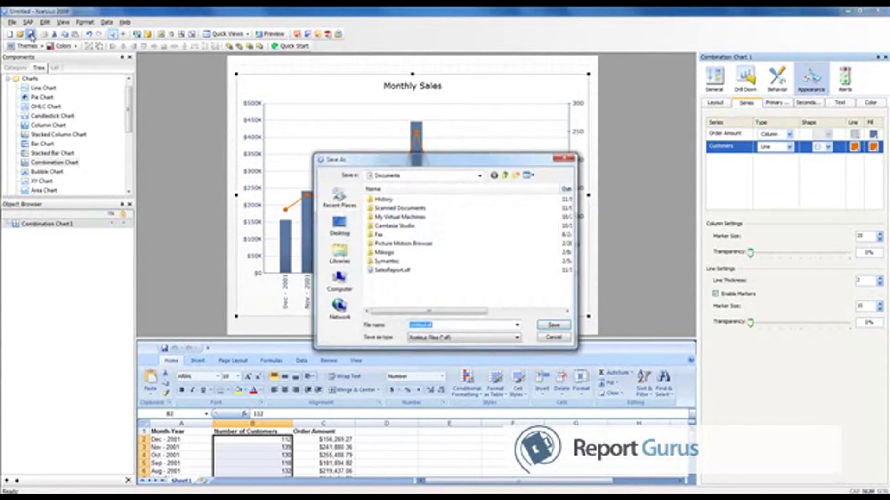
left_click(411, 270)
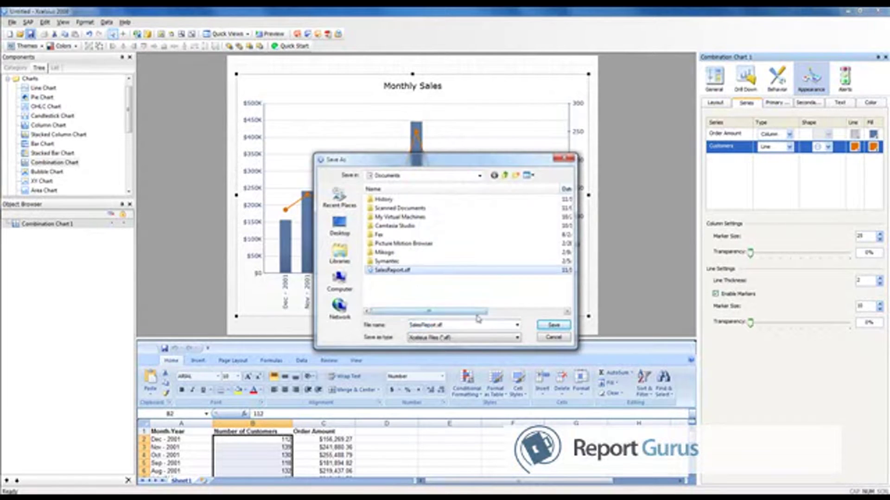
left_click(554, 326)
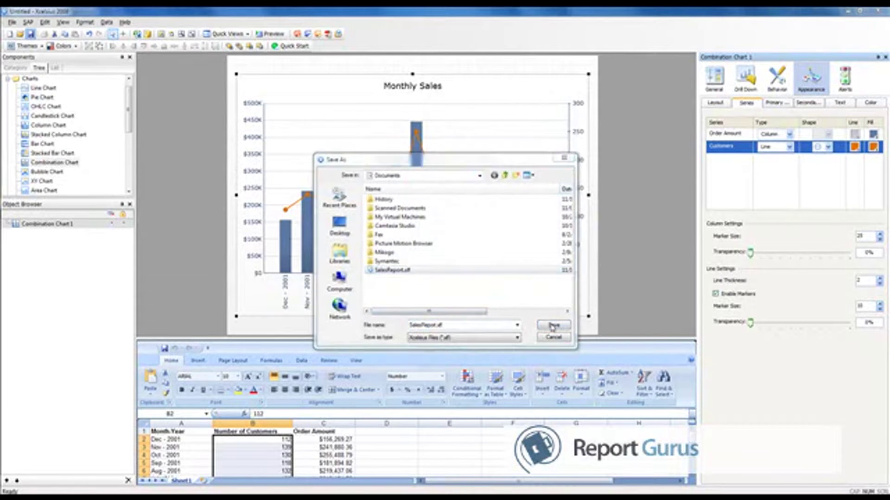
left_click(472, 259)
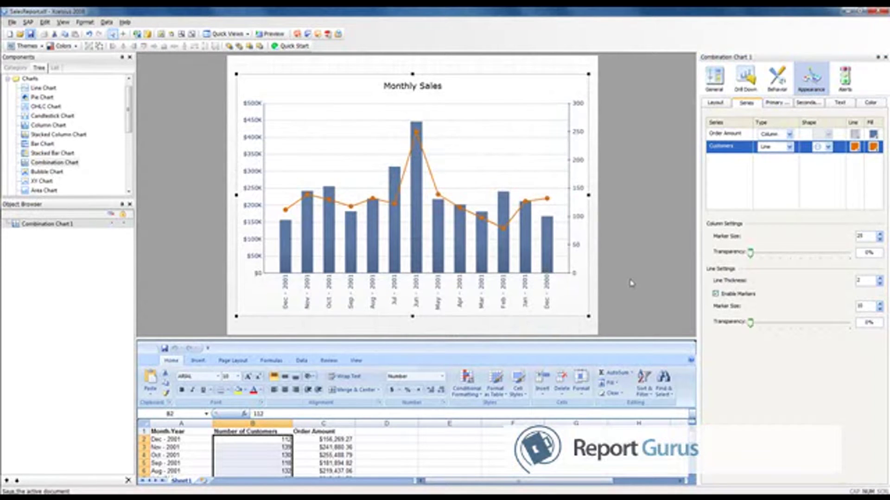
Preview the dashboard, check the values of individual months on the Monthly Sales chart, and leave the preview
left_click(274, 35)
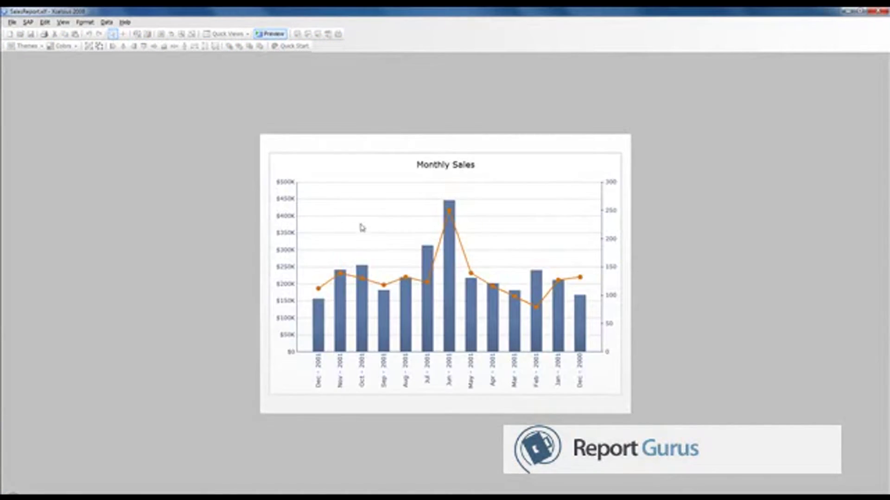
mouse_move(453, 304)
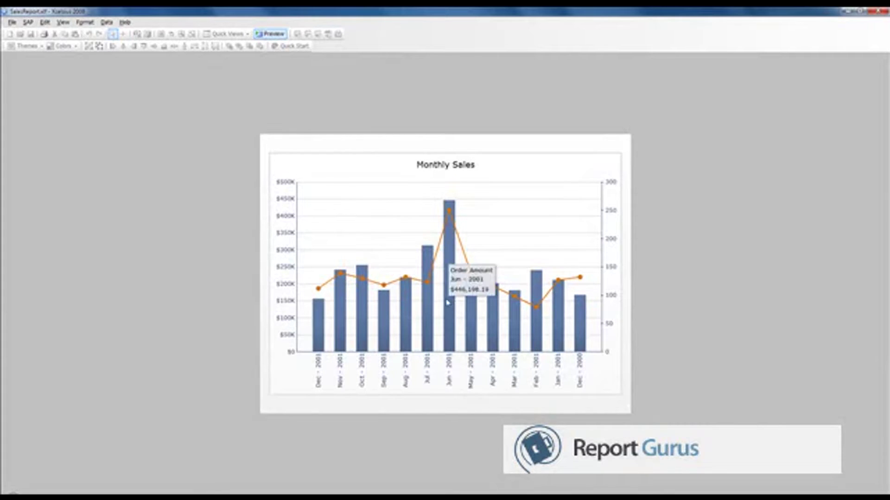
mouse_move(428, 284)
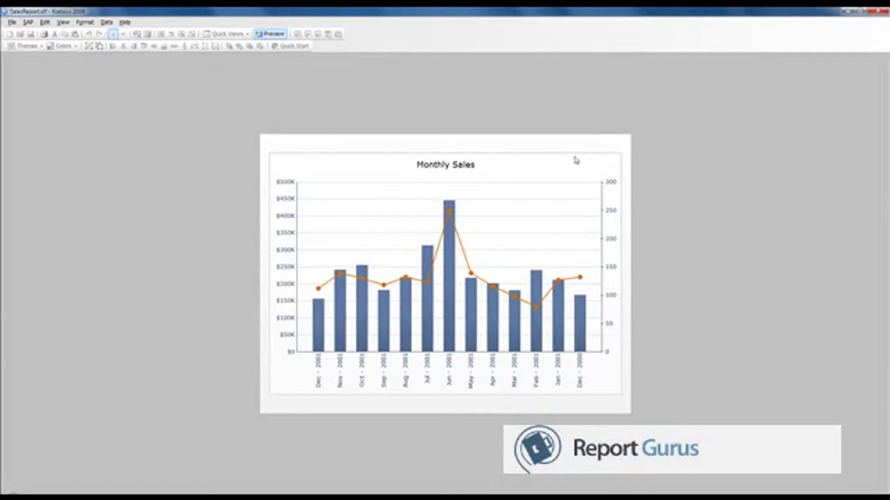
left_click(270, 35)
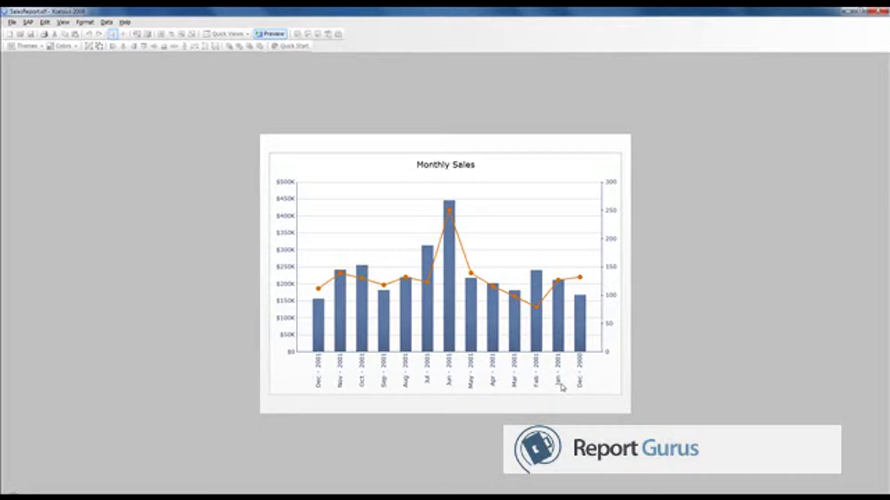
left_click(269, 35)
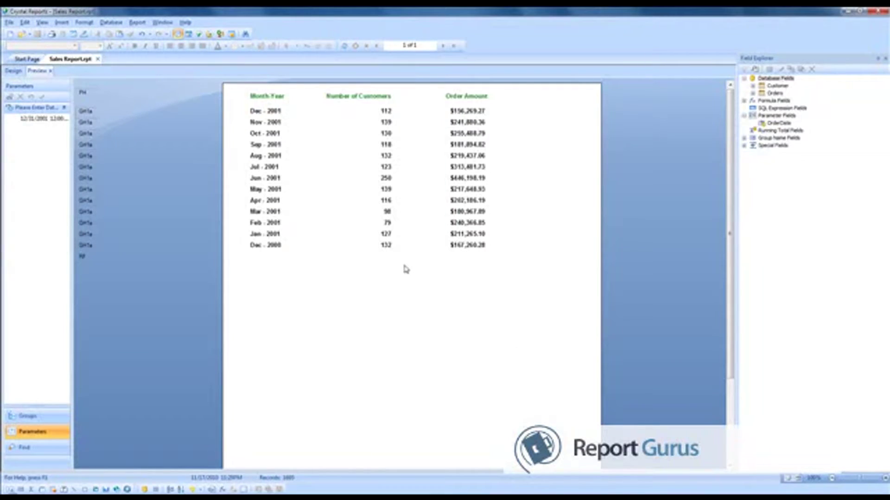
Show the Crystal Reports sales report in design view and move the Build XCelsius Header field left and slightly down in the report header
left_click(7, 72)
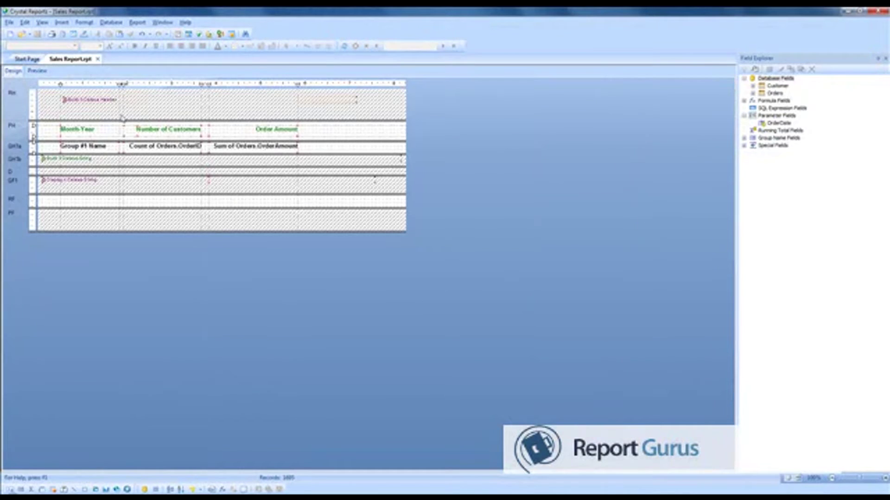
left_click(78, 100)
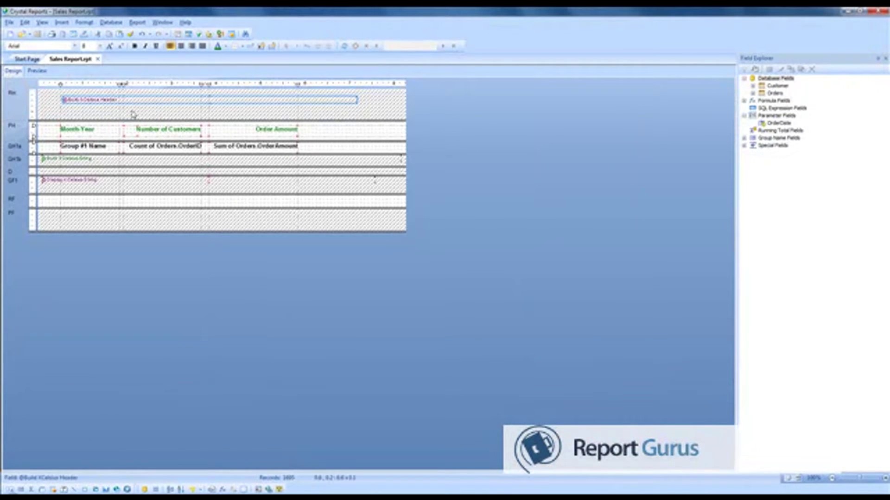
left_click_drag(105, 101, 87, 104)
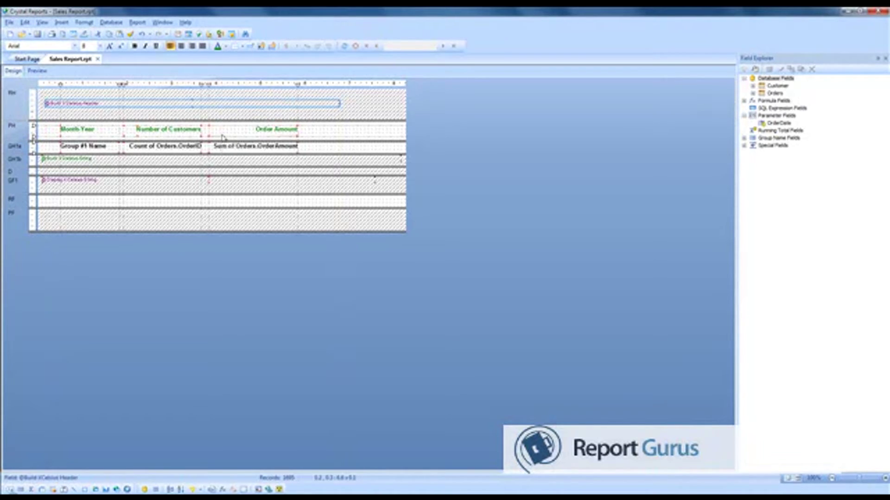
Stop suppressing the Report Header section
right_click(196, 105)
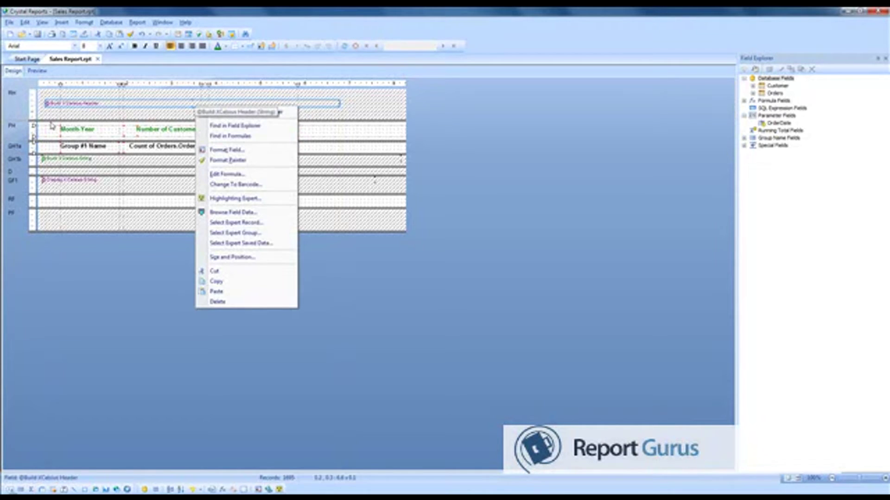
left_click(17, 107)
right_click(16, 108)
left_click(48, 134)
Open the Build XCelsius Header formula and examine its XCelsiusString variable, ToXMLRow expression and three column titles
left_click(80, 104)
right_click(80, 104)
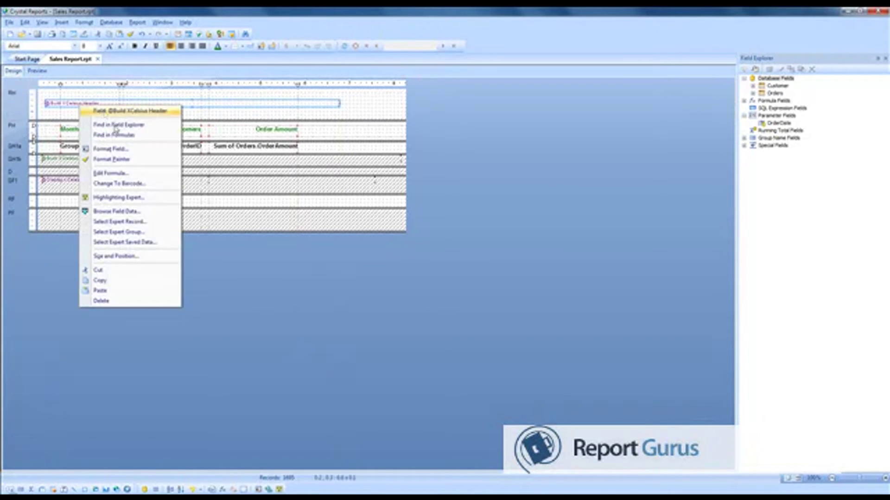
left_click(111, 173)
left_click(237, 167)
double_click(163, 137)
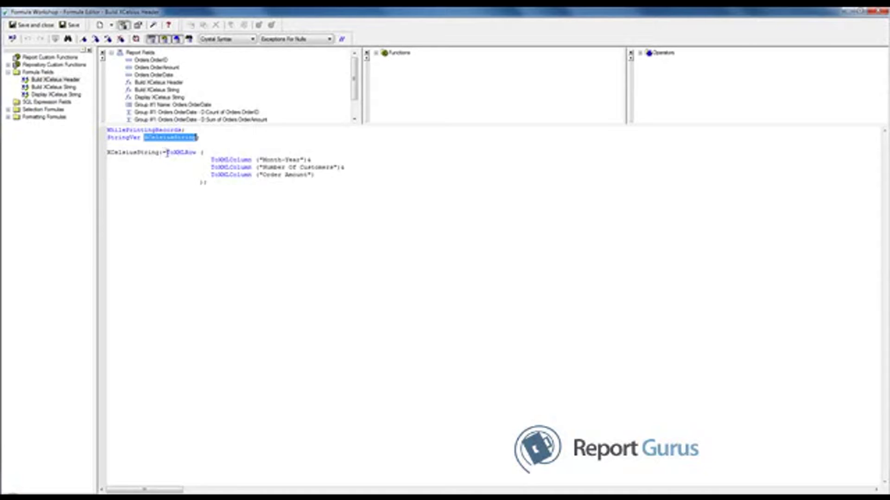
left_click_drag(168, 152, 315, 184)
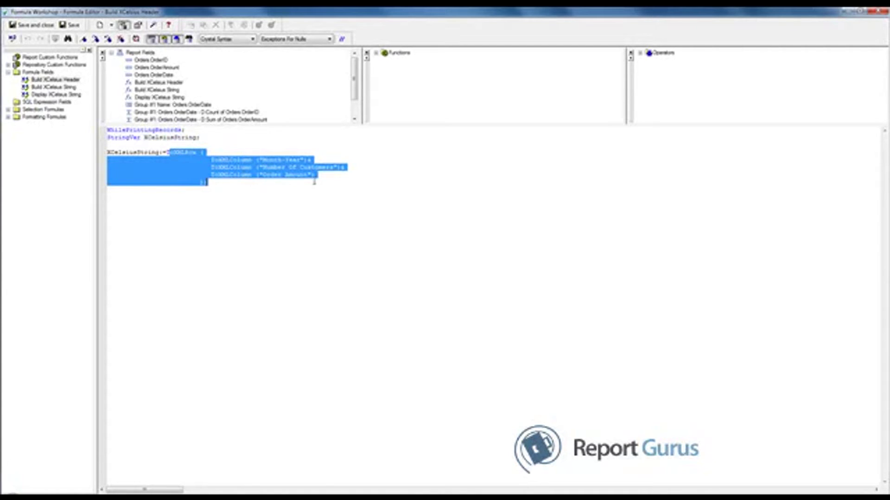
left_click(315, 184)
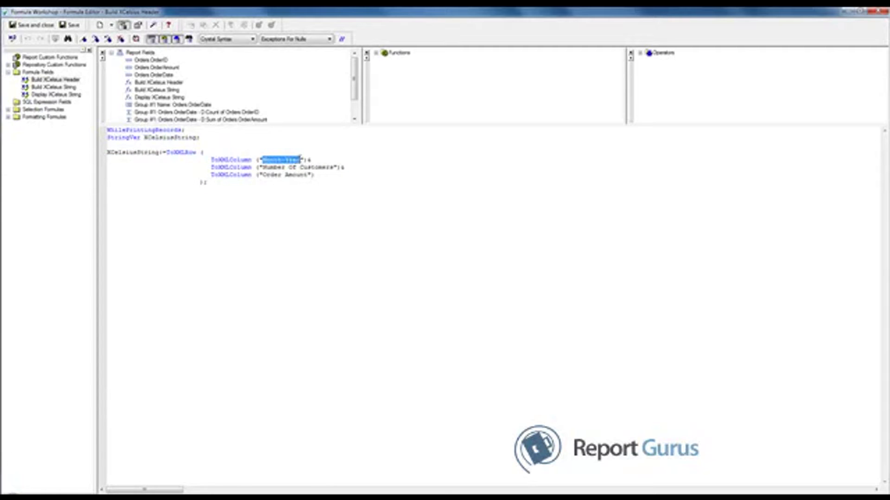
left_click_drag(264, 167, 333, 169)
left_click_drag(263, 175, 315, 176)
left_click(297, 180)
left_click(315, 174)
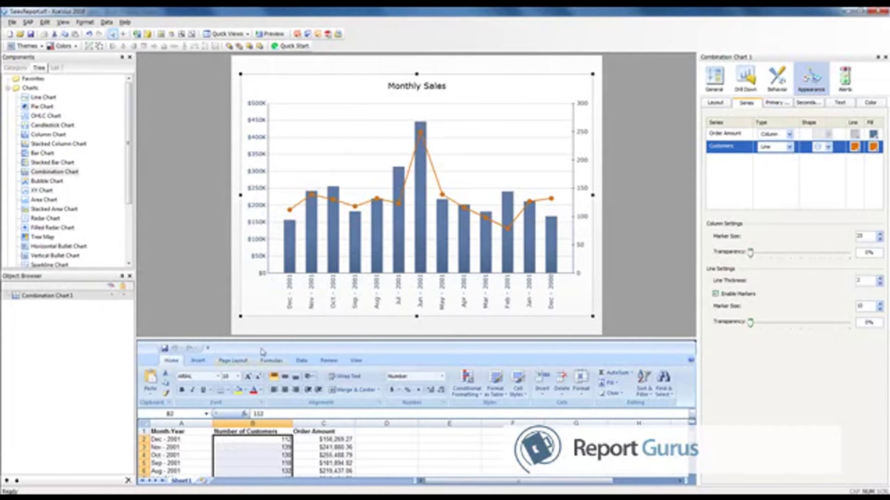
Switch to Xcelsius, enlarge the spreadsheet area and select the header cells A1 to C1 for comparison
left_click_drag(261, 263, 261, 204)
left_click_drag(167, 297, 318, 299)
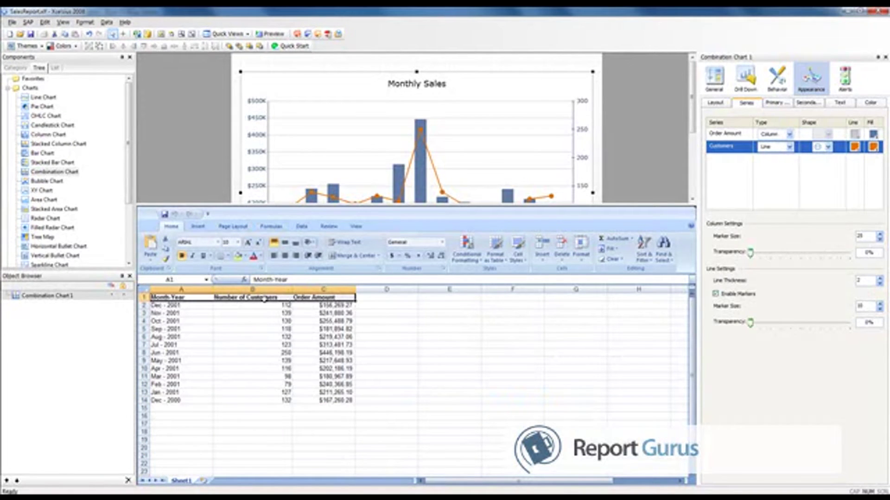
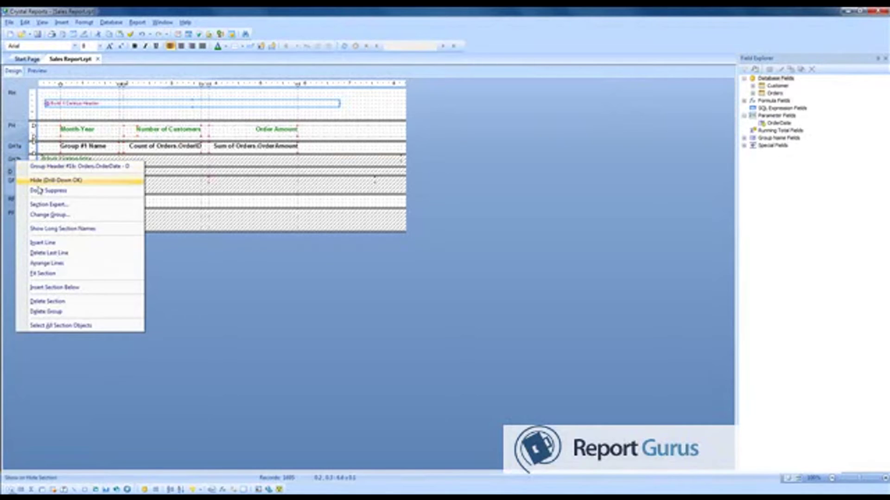
Stop suppressing the Group Header #1b section in the Crystal Reports design view
left_click(42, 191)
left_click(174, 151)
Open the Build XCelsius String formula and examine its XCelsiusString variable and the GroupName column expression
left_click(77, 160)
right_click(79, 160)
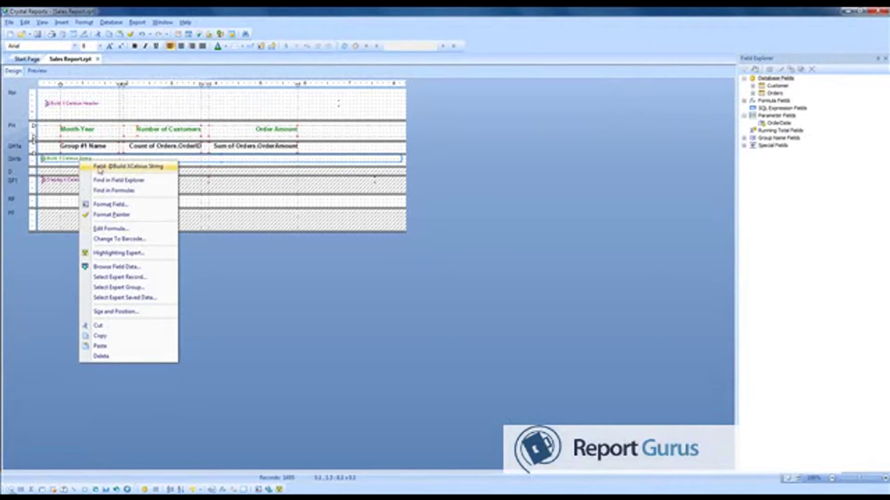
left_click(124, 229)
left_click_drag(176, 153, 226, 154)
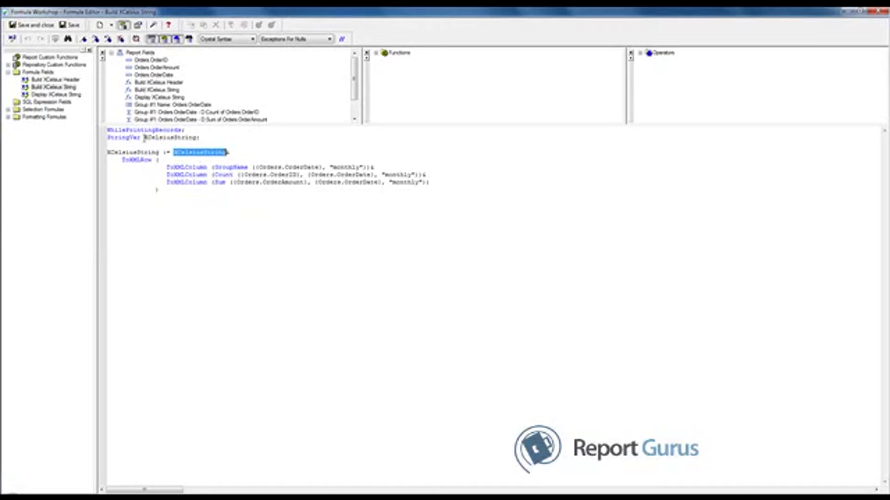
left_click_drag(143, 138, 194, 138)
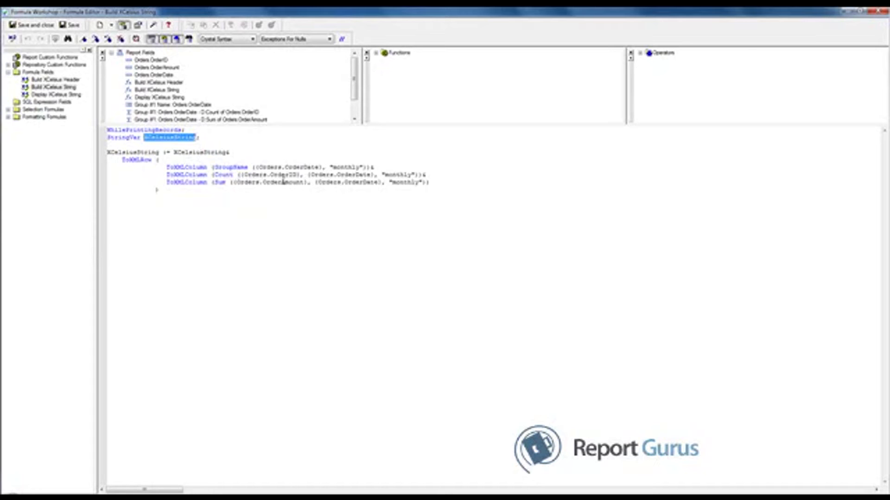
left_click_drag(214, 167, 363, 165)
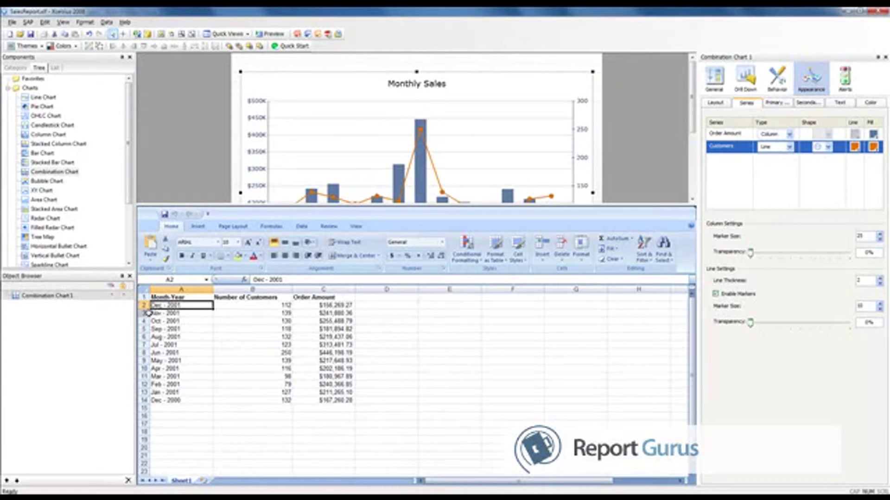
Compare the month cells A2 to A14 in Xcelsius, and examine the formula's Count and Sum columns in Crystal Reports before closing it
left_click_drag(162, 306, 169, 400)
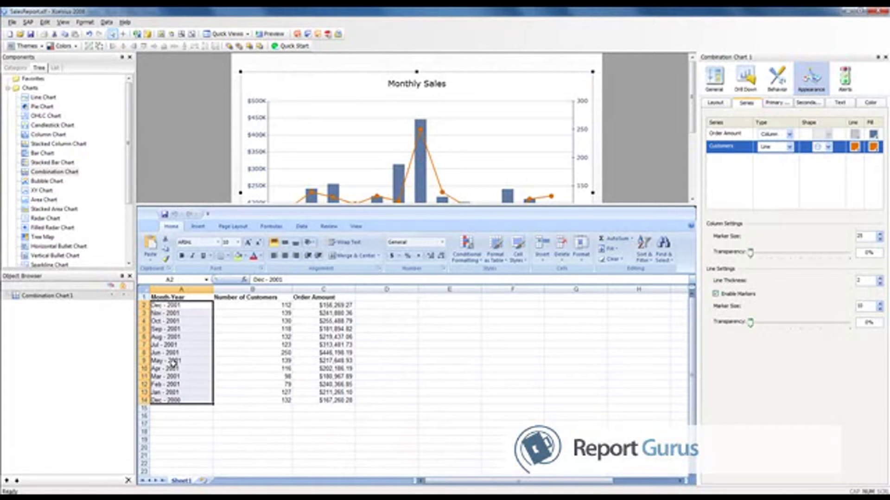
left_click(173, 336)
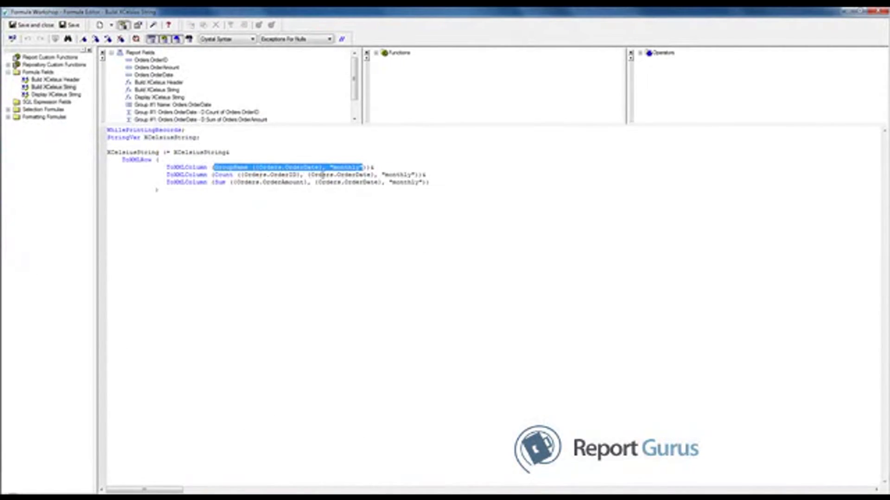
left_click_drag(309, 175, 355, 175)
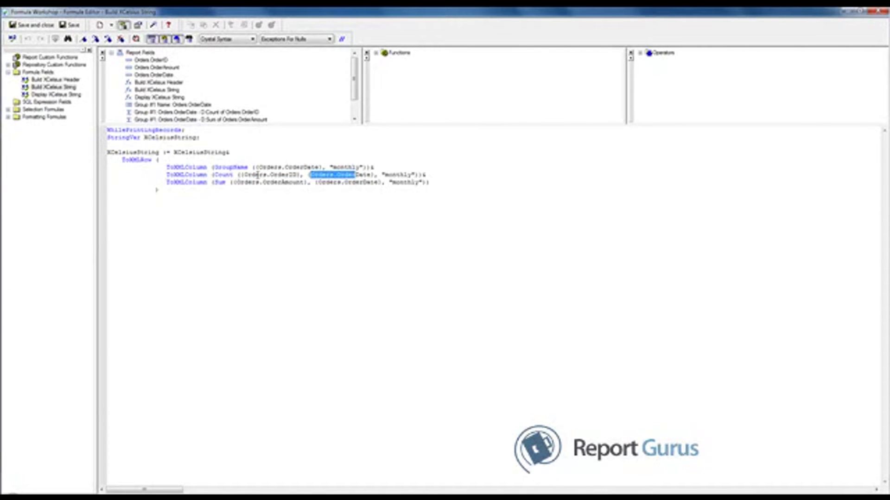
left_click_drag(243, 175, 286, 175)
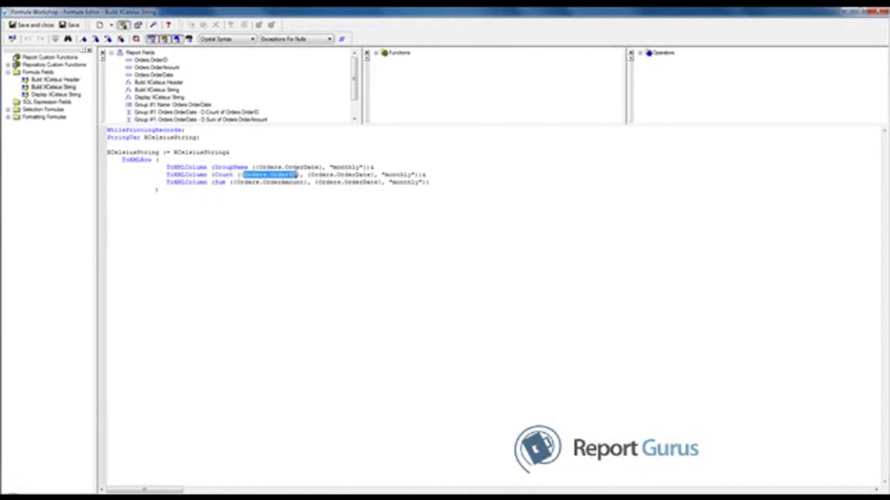
left_click_drag(234, 184, 297, 184)
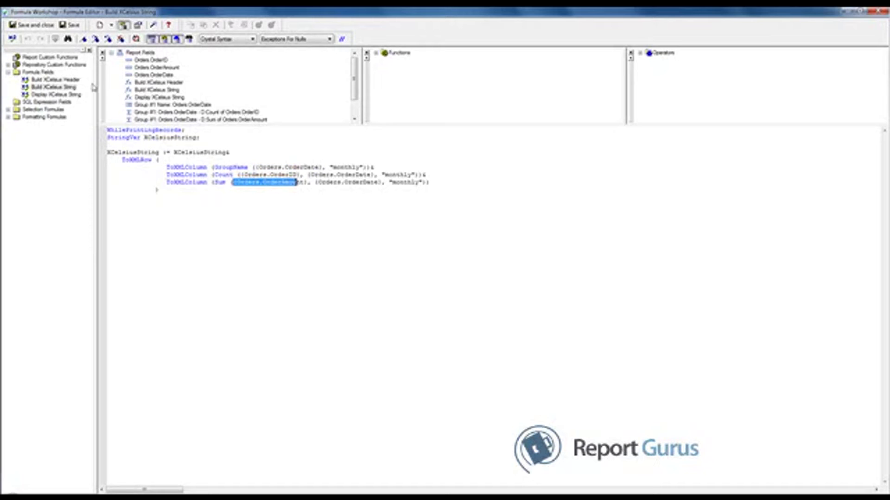
left_click(27, 25)
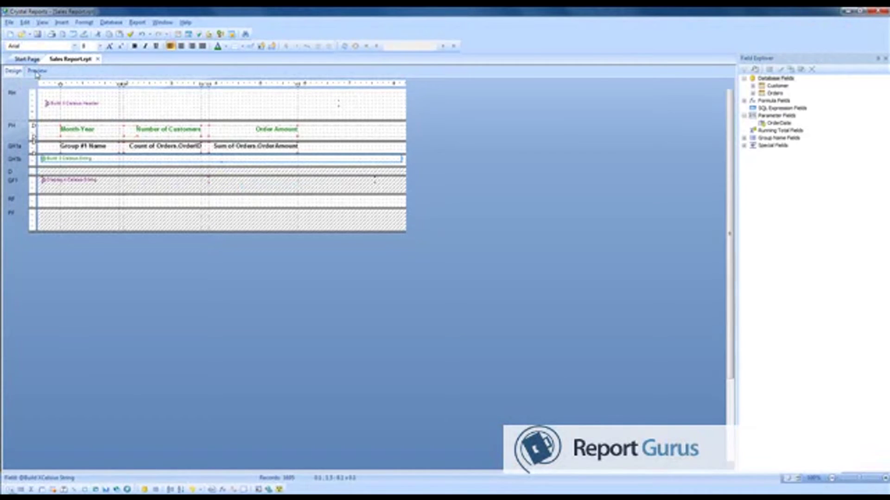
Preview the report enlarged and examine the header XML string and the strings under the Dec and Nov 2001 groups
left_click(37, 72)
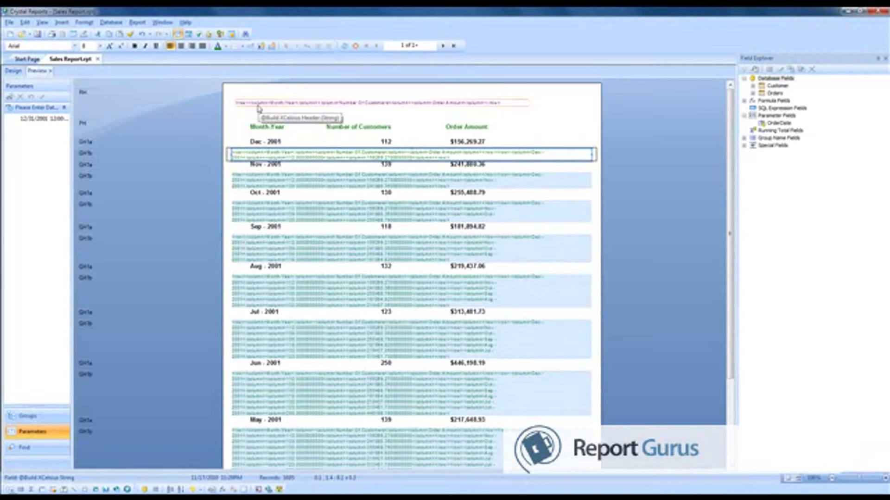
left_click(258, 104)
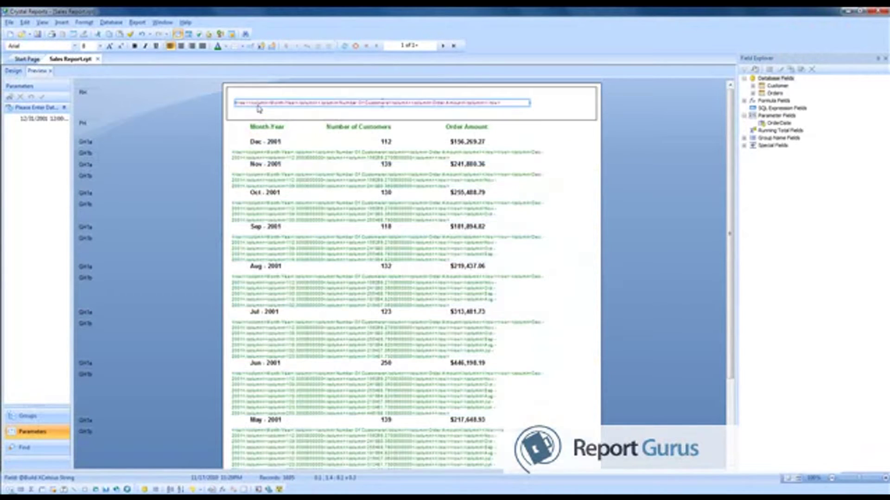
left_click(859, 480)
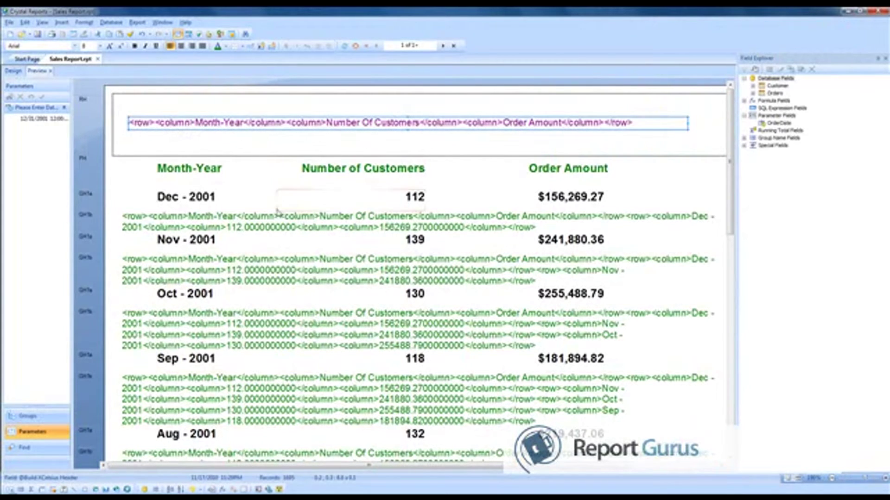
left_click(259, 225)
scroll(408, 265, "down", 1)
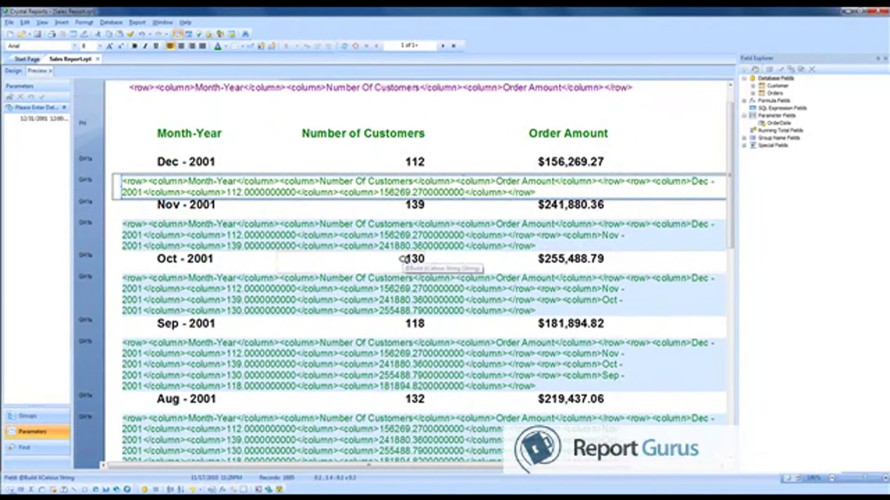
left_click(212, 217)
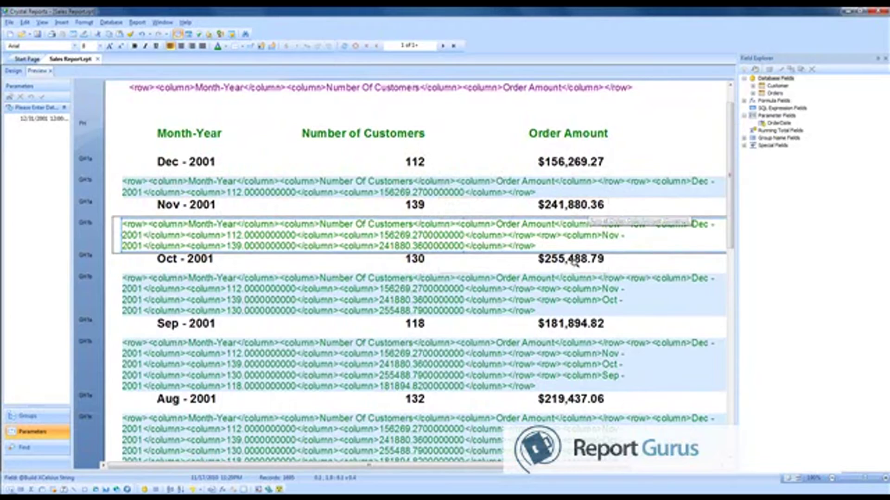
Follow the accumulating XML string through the remaining months to the last page of the preview
scroll(577, 232, "down", 5)
scroll(574, 262, "down", 3)
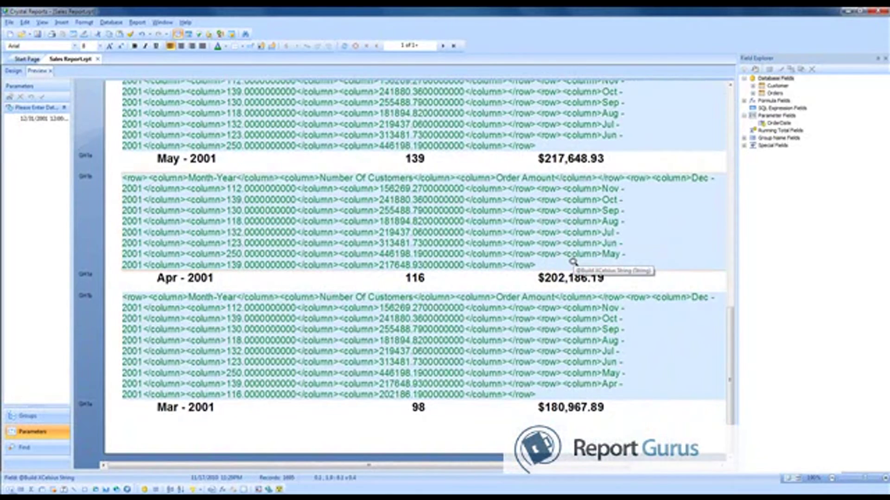
left_click(454, 47)
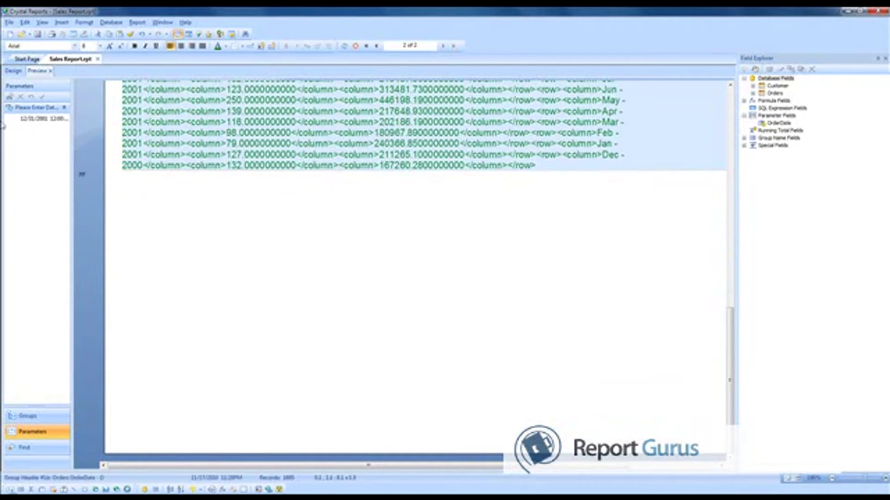
Stop suppressing the Group Footer #1 section in the design view and select its Display XCelsius String field
left_click(14, 72)
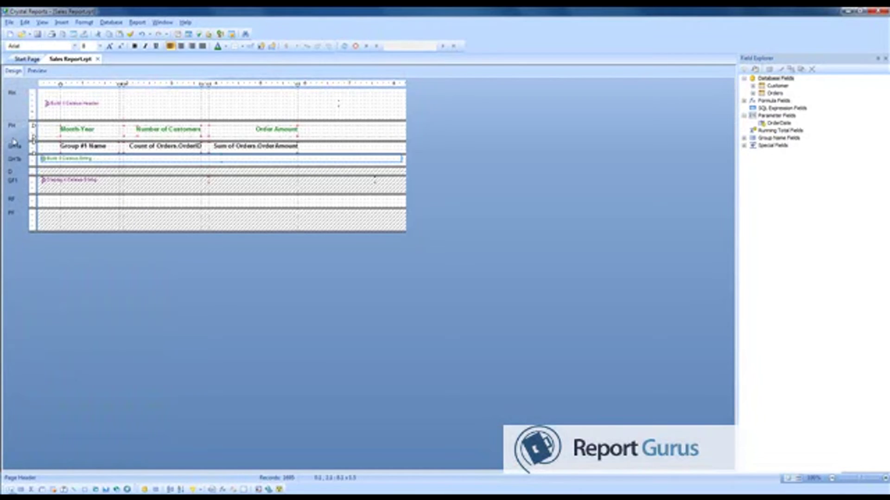
right_click(14, 184)
left_click(69, 180)
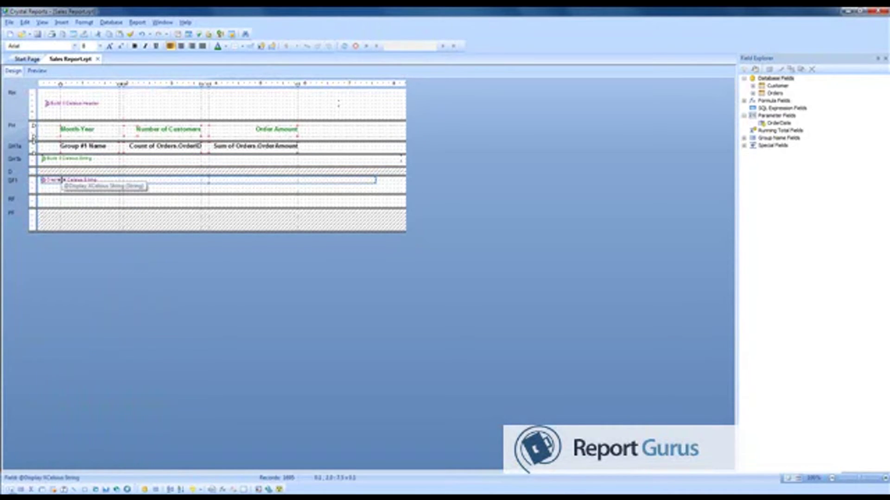
Examine the ToXMLData call in the Display XCelsius String formula, close it, and view its output on the preview's last page
right_click(73, 186)
left_click(92, 249)
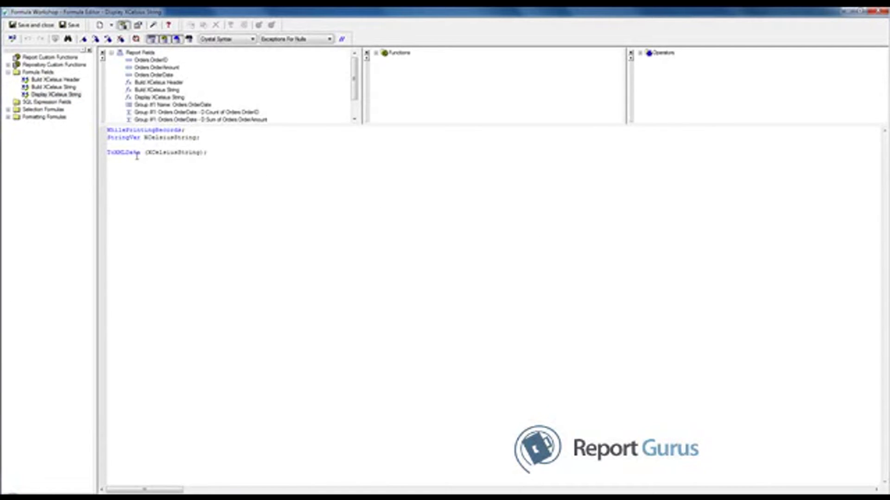
left_click_drag(138, 151, 113, 149)
left_click(30, 25)
left_click(45, 73)
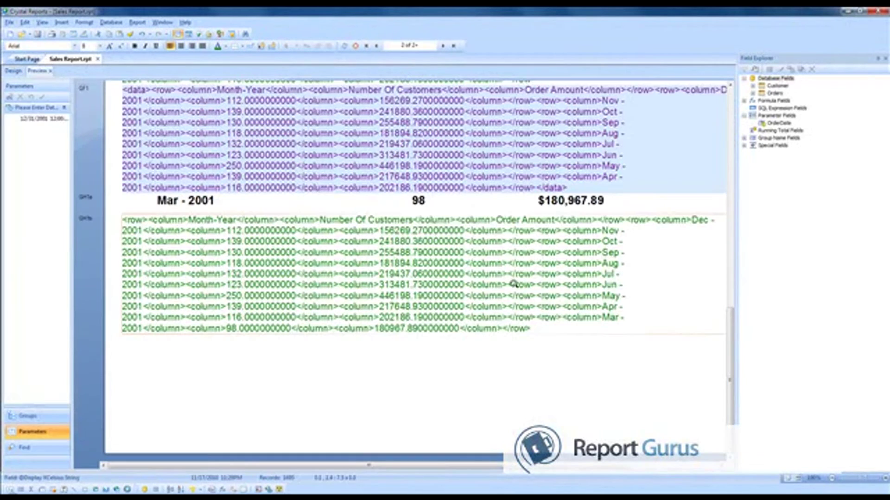
left_click(454, 47)
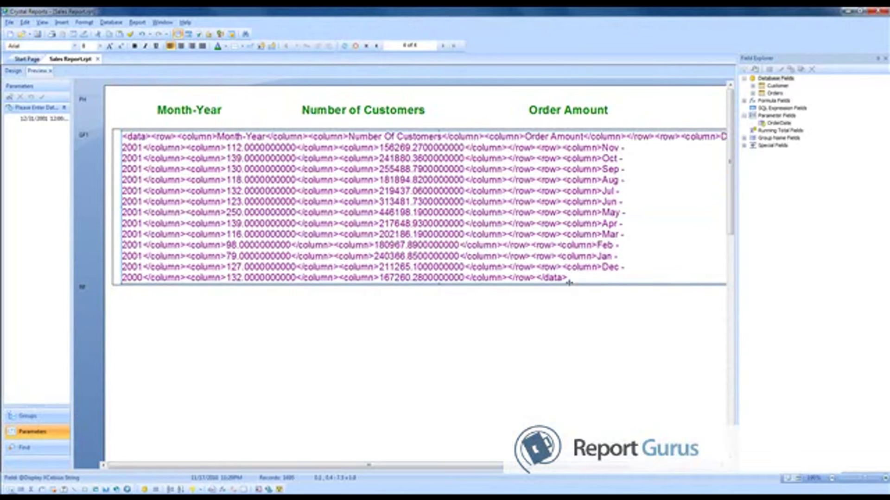
Suppress the Group Footer #1, Group Header #1b and Report Header sections from the preview
right_click(78, 138)
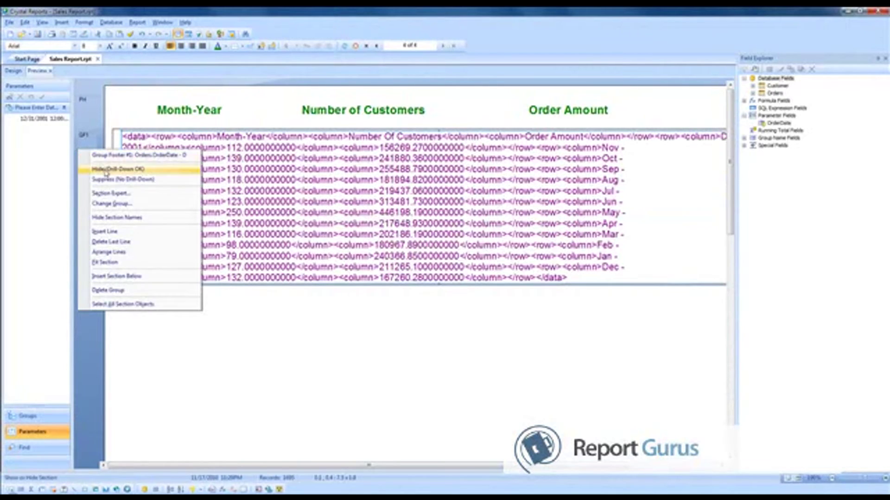
left_click(108, 178)
right_click(97, 178)
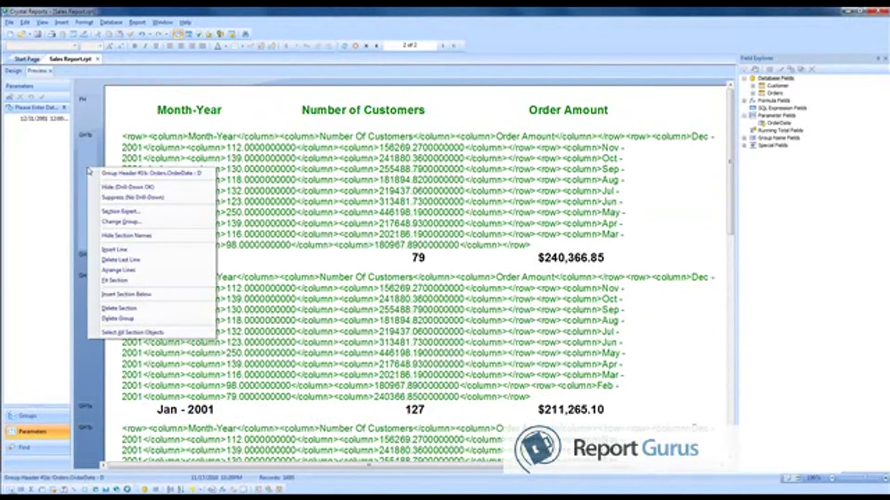
left_click(108, 201)
right_click(79, 115)
left_click(106, 148)
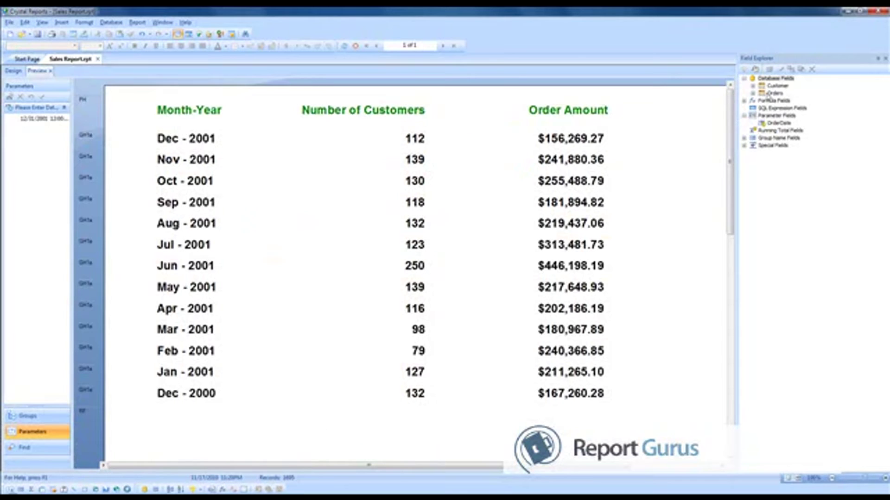
Open the Display XCelsius String formula from the report's formula fields and copy the variable name XCelsiusString
left_click(744, 100)
double_click(787, 123)
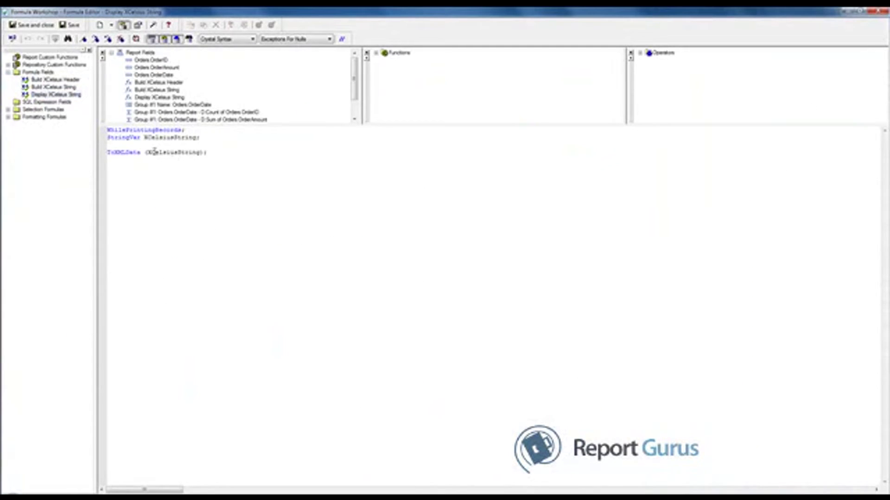
left_click_drag(148, 152, 201, 154)
key("ctrl+c")
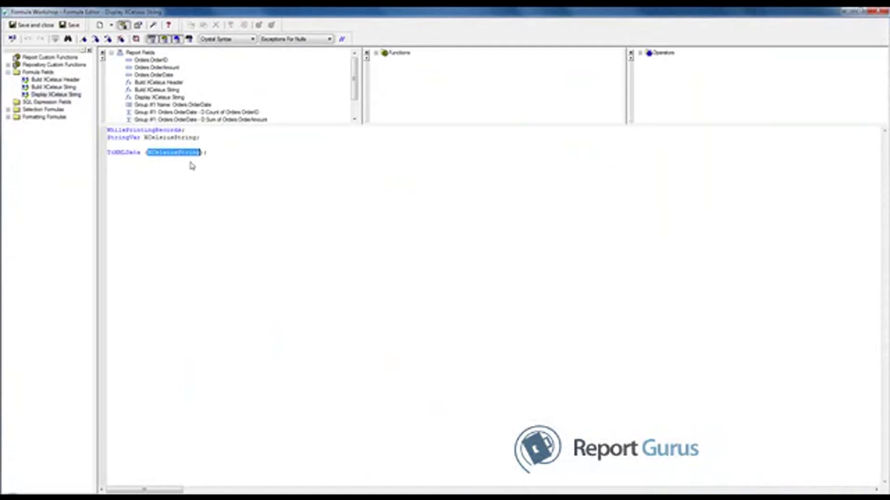
left_click(193, 152)
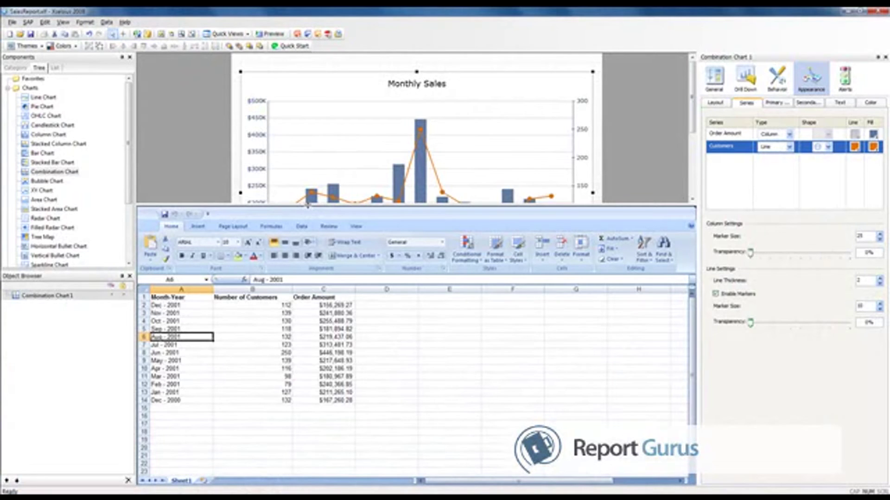
Switch to Xcelsius, shrink the spreadsheet area, and add a Flash Variables data connection named XCelsiusString in XML format
left_click_drag(307, 205, 307, 334)
left_click(107, 23)
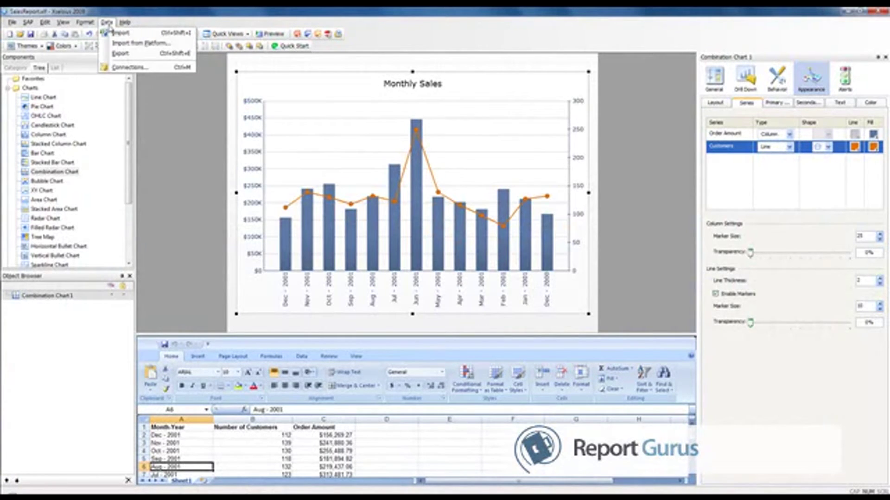
left_click(124, 67)
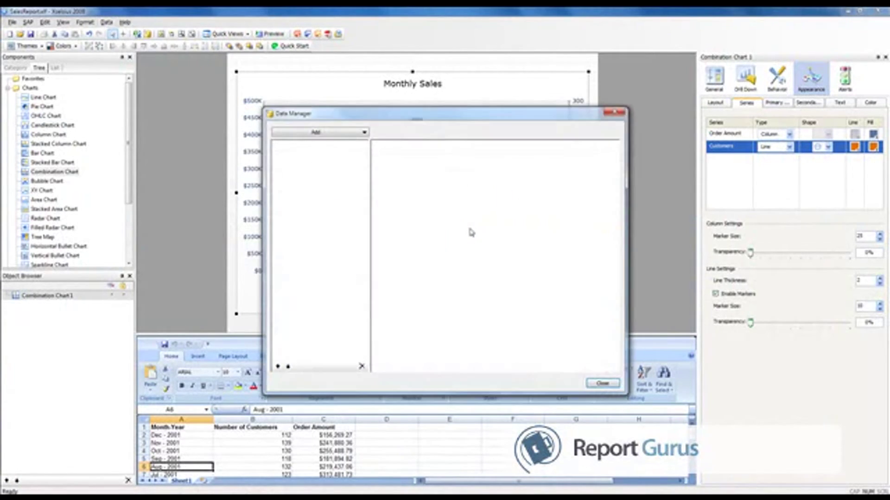
left_click(364, 133)
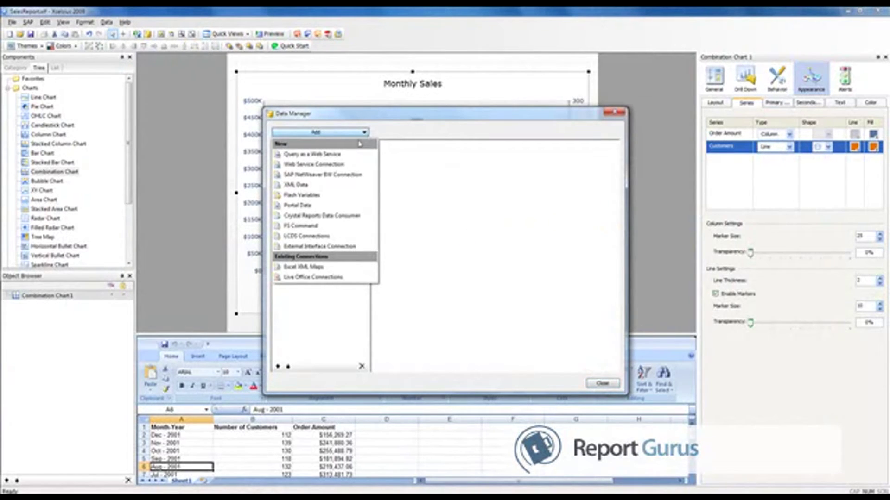
left_click(321, 195)
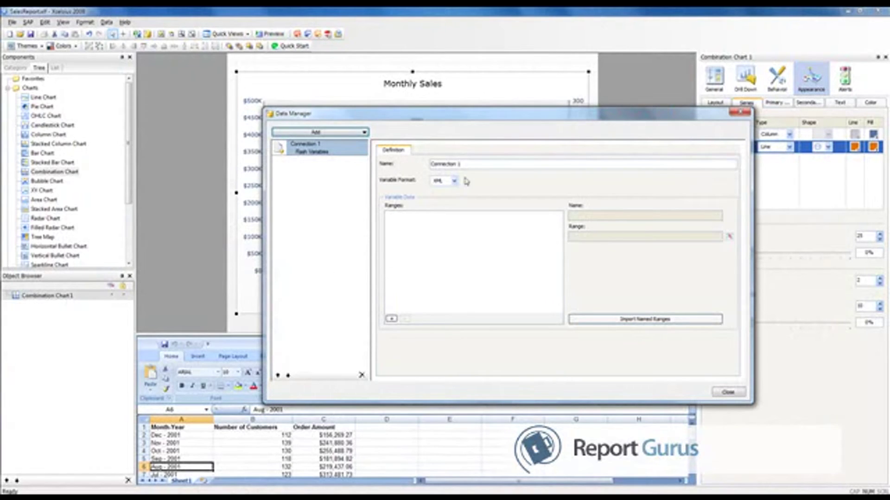
left_click_drag(470, 165, 423, 168)
key("ctrl+v")
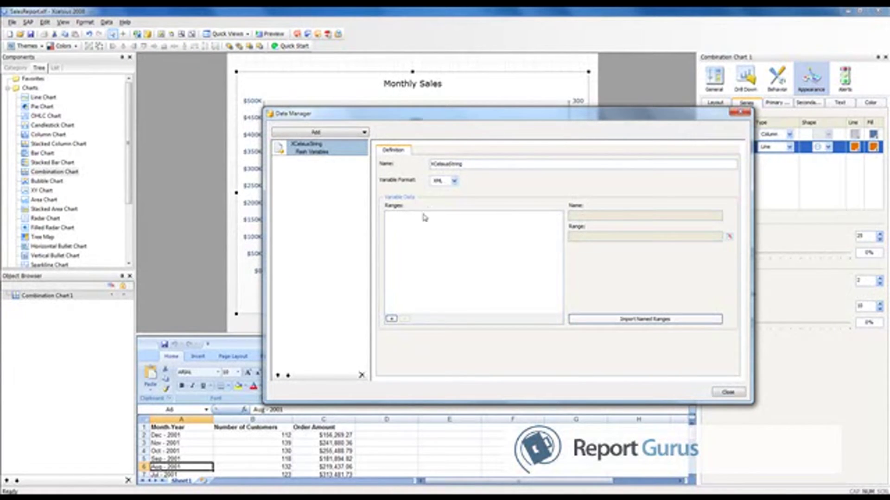
Add a range to the Flash Variables connection and name it XCelsiusString
left_click(391, 320)
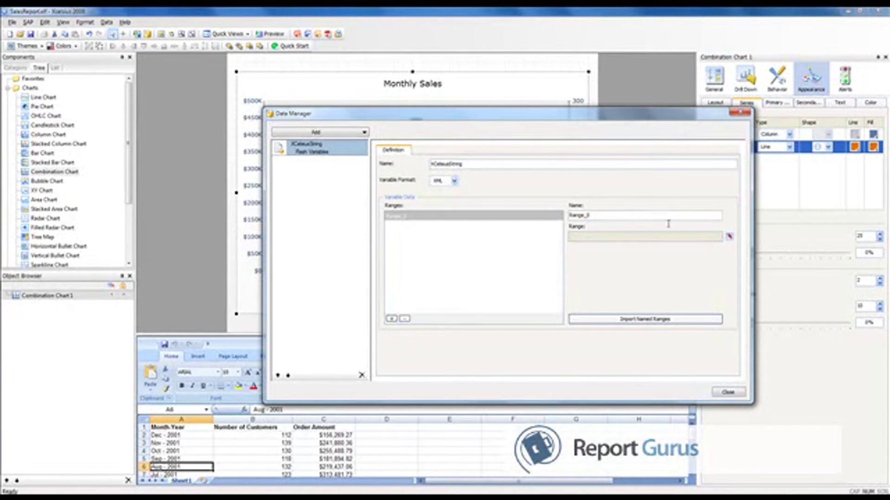
left_click_drag(606, 216, 518, 208)
key("ctrl+v")
Bind the XCelsiusString range to cells A1:C14 of Sheet1, including the column headings, and close the Data Manager
left_click(730, 238)
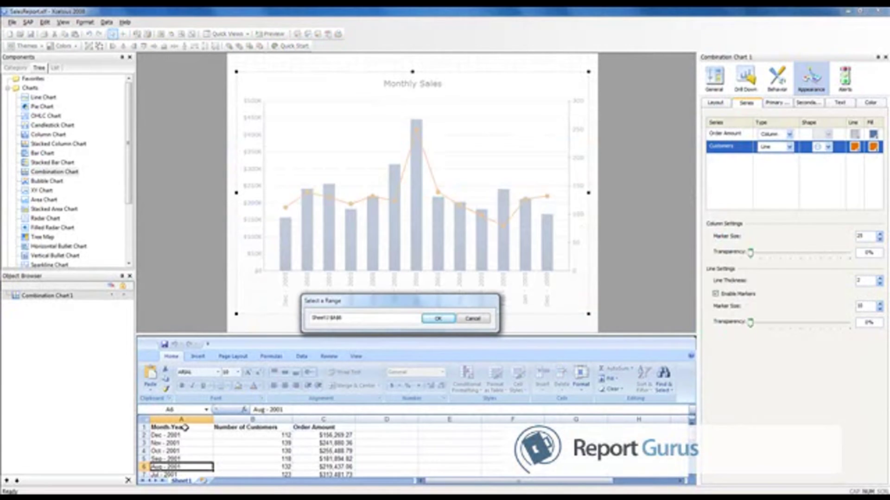
left_click_drag(220, 333, 222, 213)
left_click_drag(399, 303, 387, 212)
left_click_drag(167, 303, 323, 409)
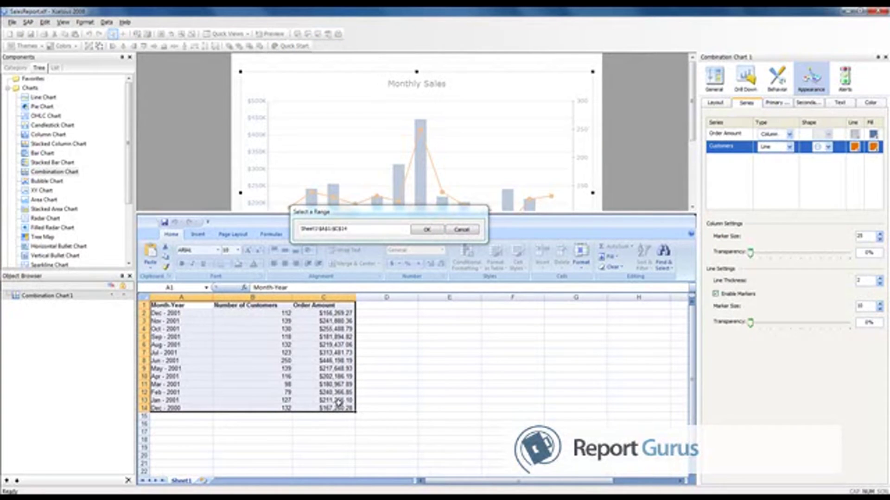
left_click(425, 230)
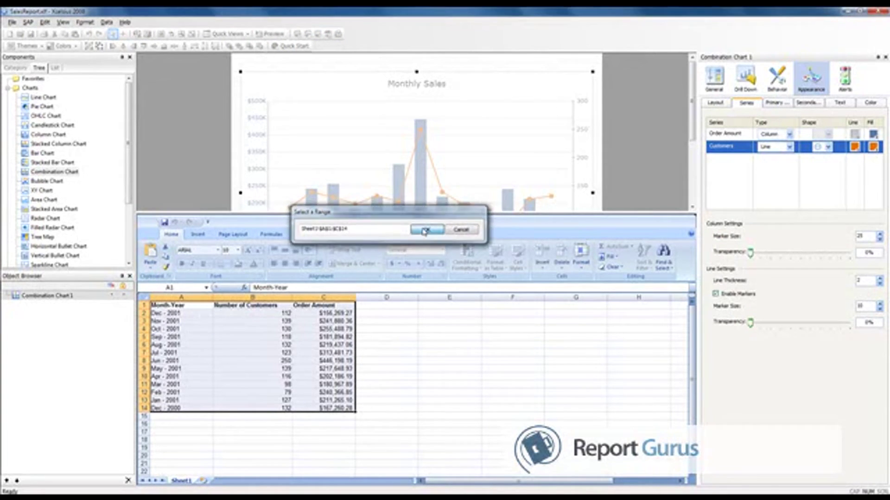
left_click_drag(610, 215, 569, 216)
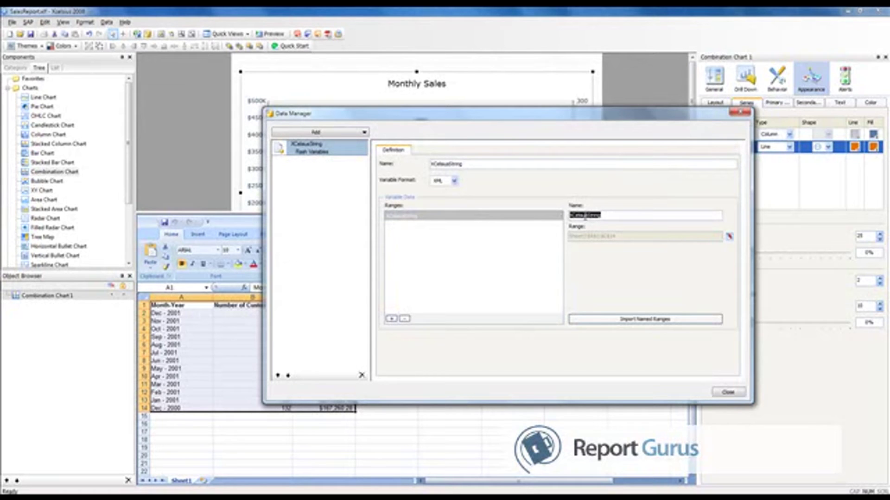
left_click(727, 392)
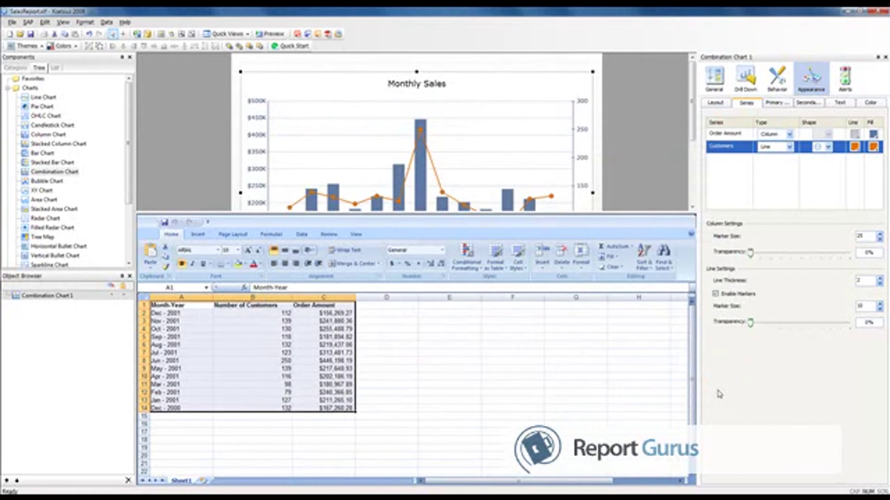
left_click(431, 354)
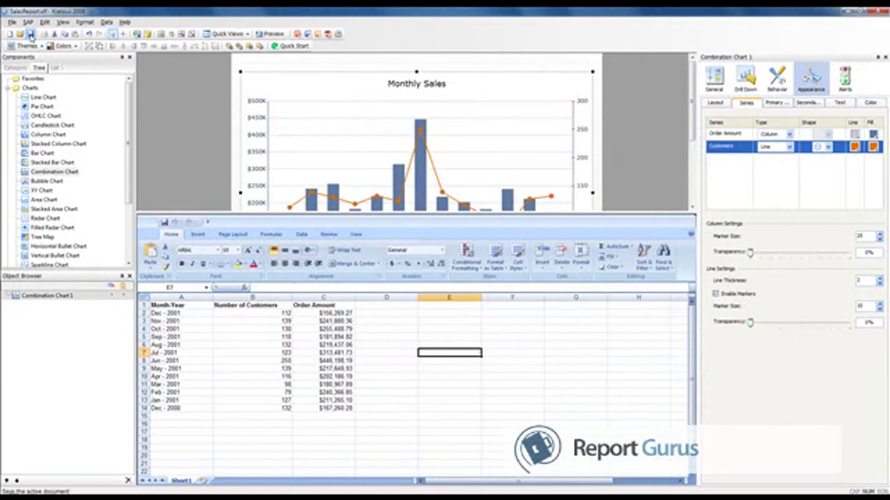
Export the dashboard as a Flash SWF file named Sales Report-SWF in the Documents folder
left_click(11, 22)
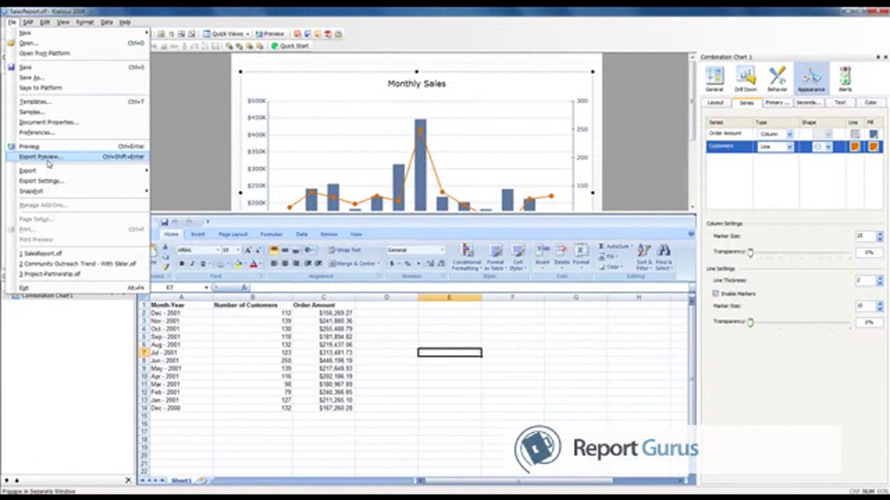
mouse_move(50, 171)
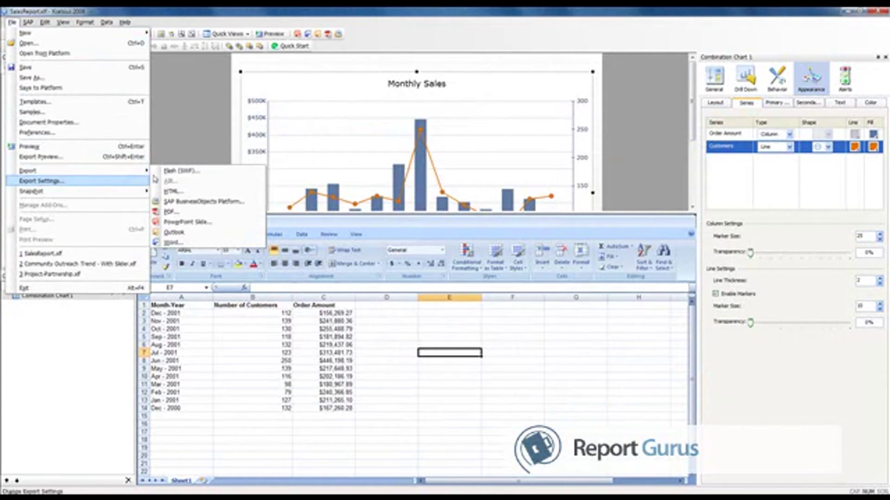
left_click(186, 170)
type("Sales Report")
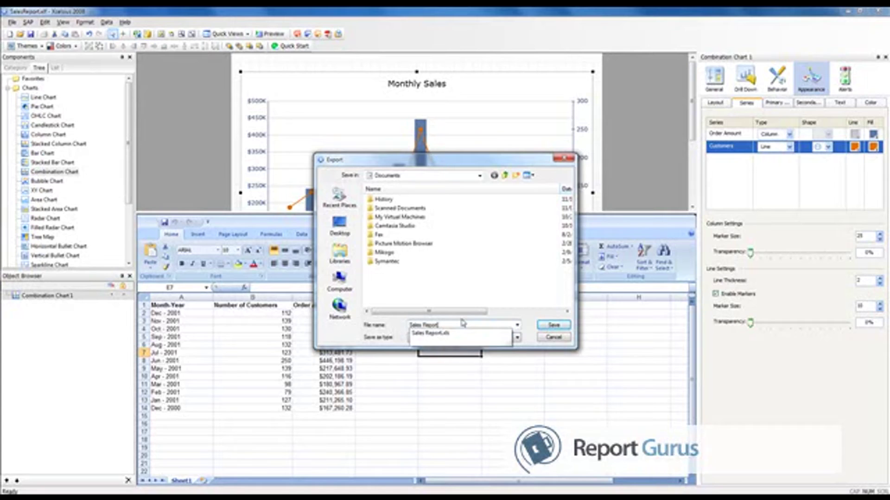
type(".xl1")
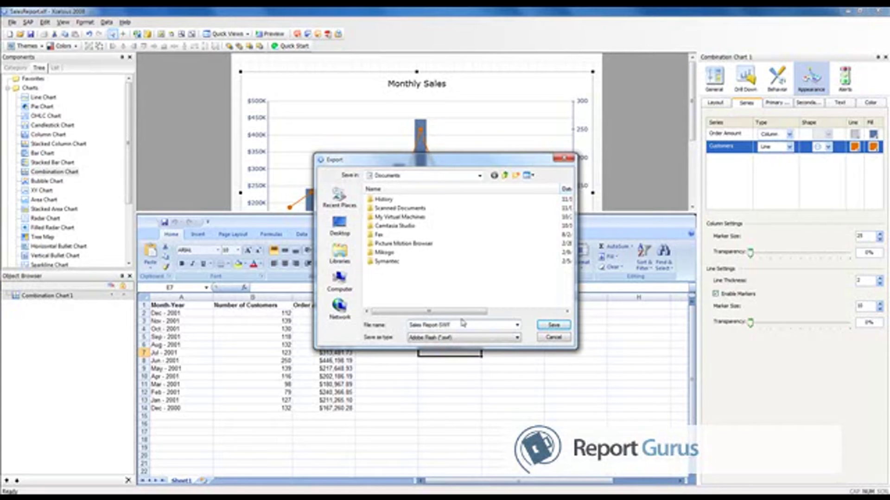
left_click(553, 326)
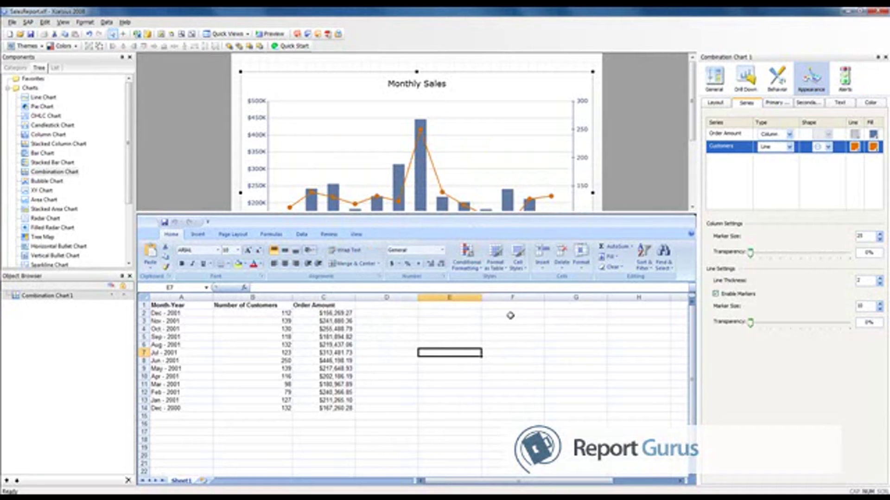
Export the dashboard to Flash again, overwriting Sales Report-SWF.swf in the Documents folder
left_click(11, 22)
mouse_move(32, 172)
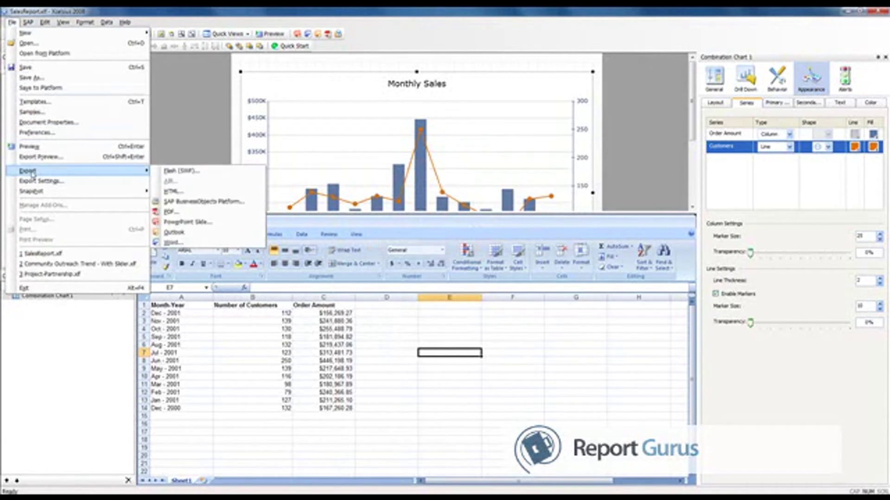
left_click(176, 171)
left_click(401, 270)
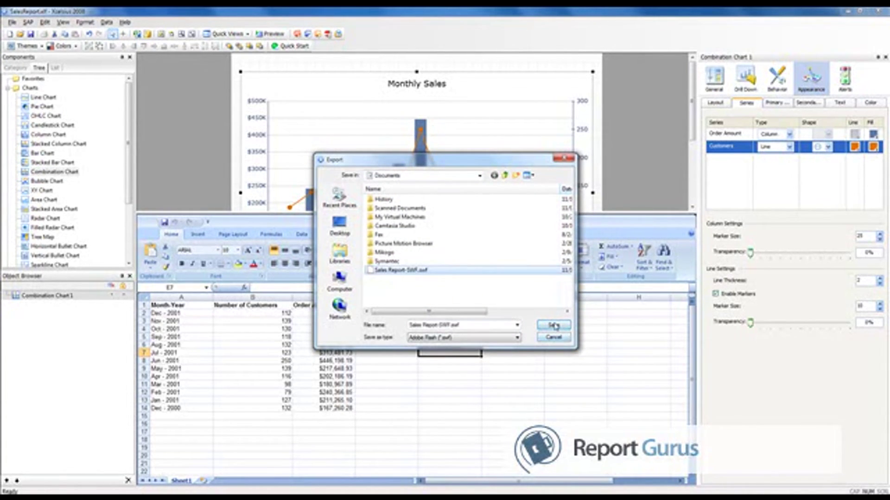
left_click(554, 325)
left_click(472, 258)
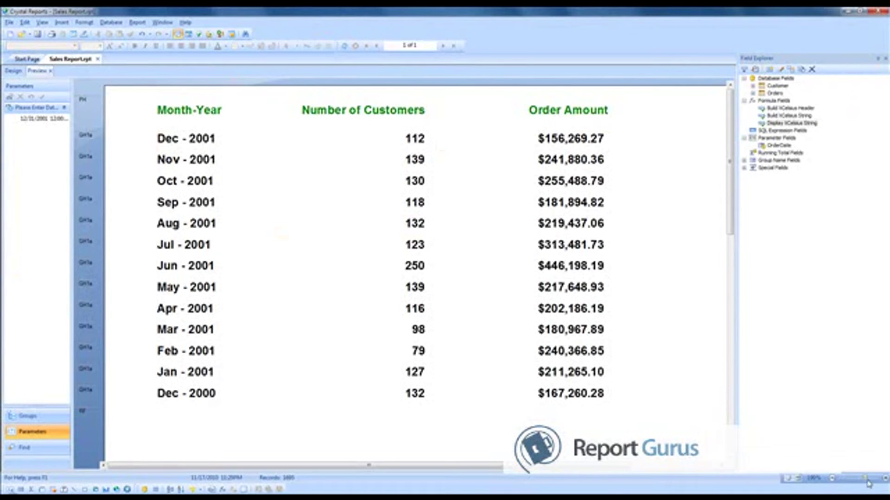
Return to the Crystal Reports sales report, show its design view and make the Report Footer section taller
left_click_drag(868, 481, 859, 480)
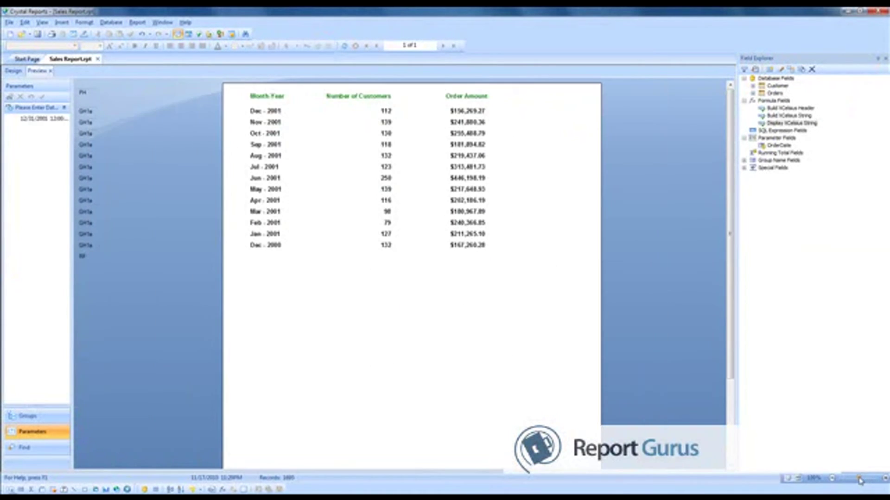
left_click(13, 71)
left_click_drag(124, 208, 142, 309)
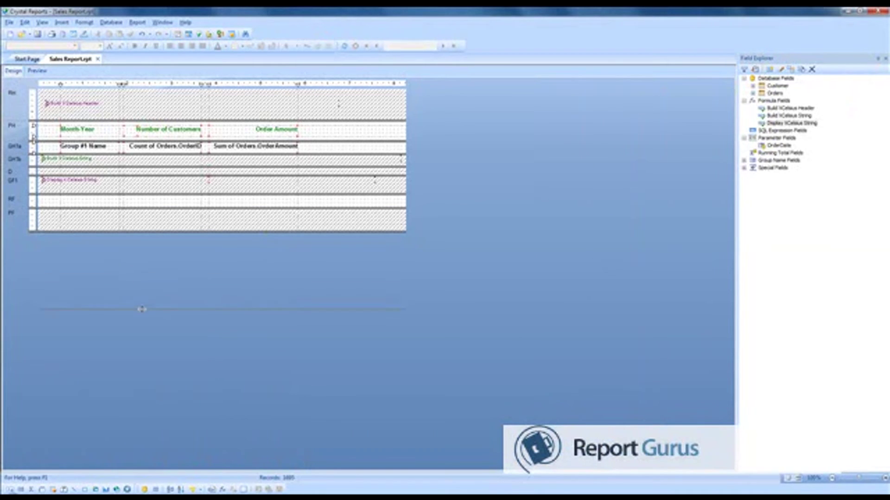
Set the Group Footer #1 section to start a new page after it in the Section Expert
right_click(15, 189)
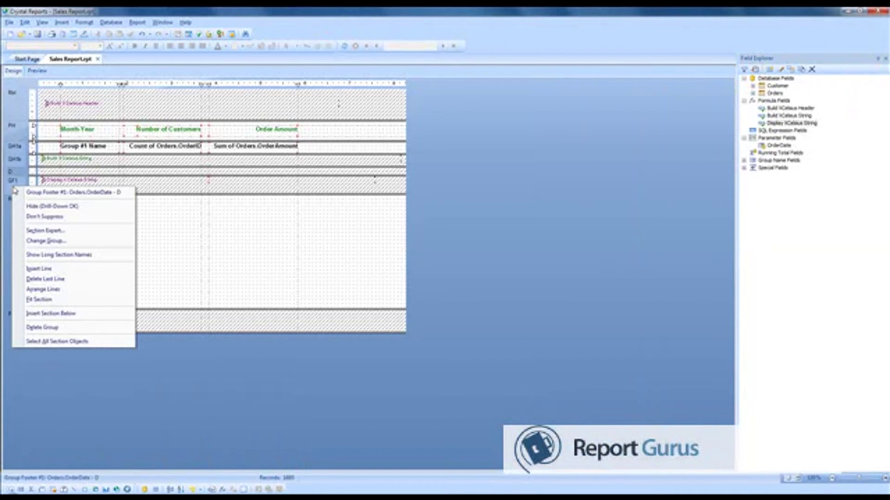
left_click(48, 230)
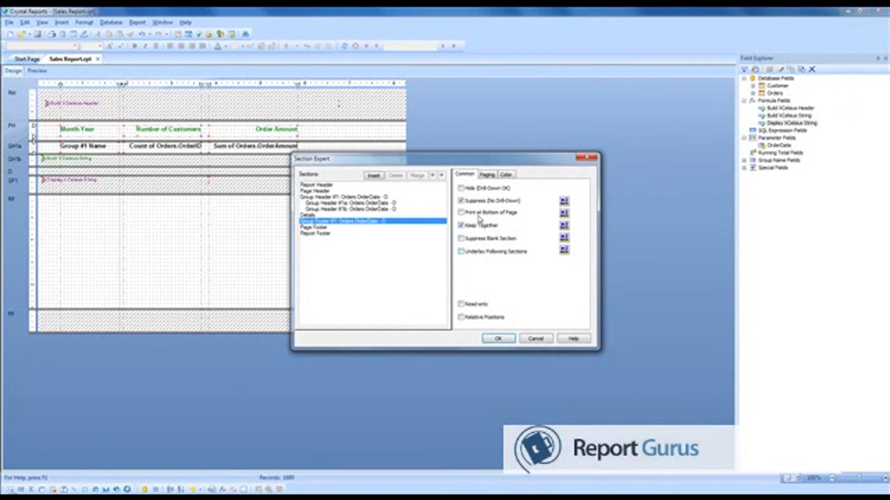
left_click(486, 175)
left_click(471, 217)
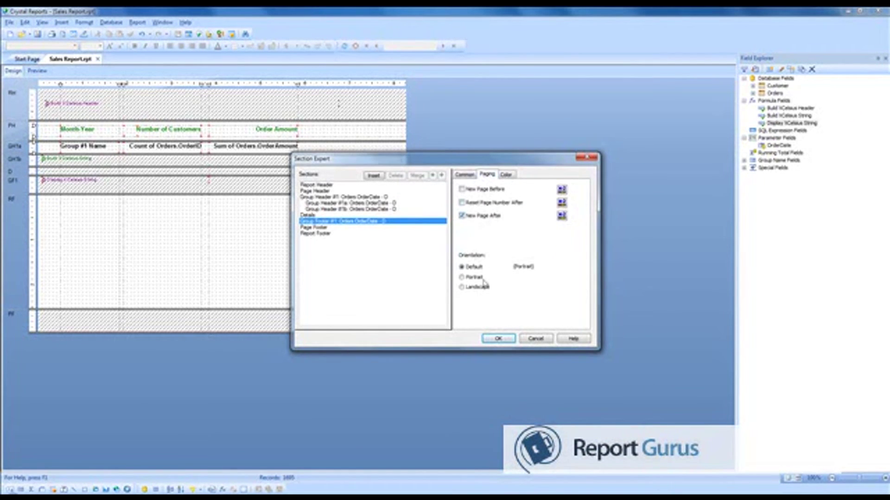
left_click(495, 338)
Enlarge the Report Footer further, start inserting a Flash object and look through My Documents for its SWF file
left_click_drag(206, 309, 227, 419)
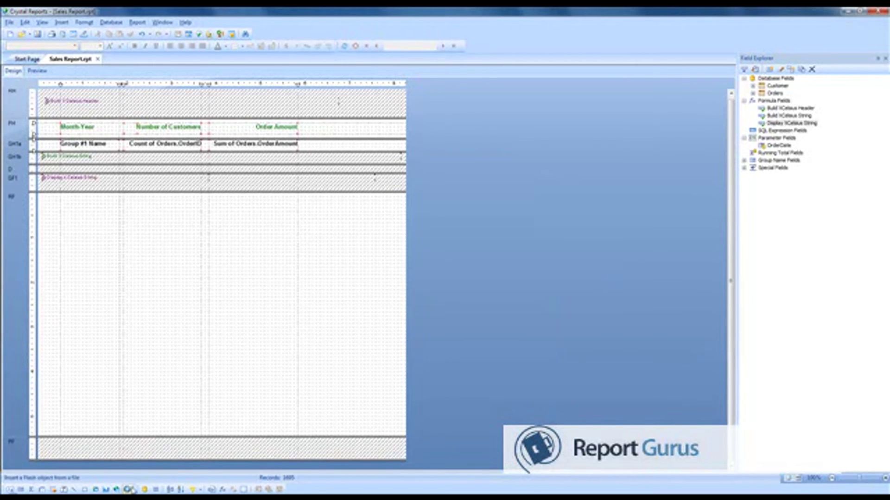
left_click(127, 489)
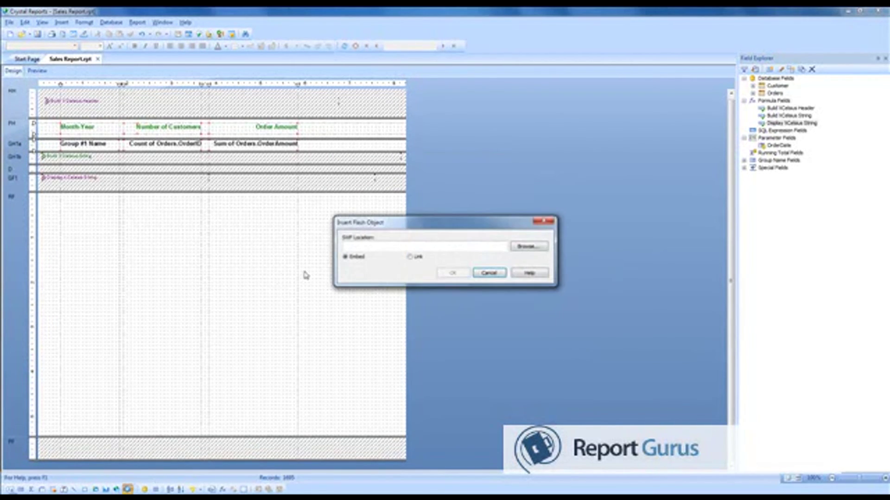
left_click(527, 246)
left_click(415, 207)
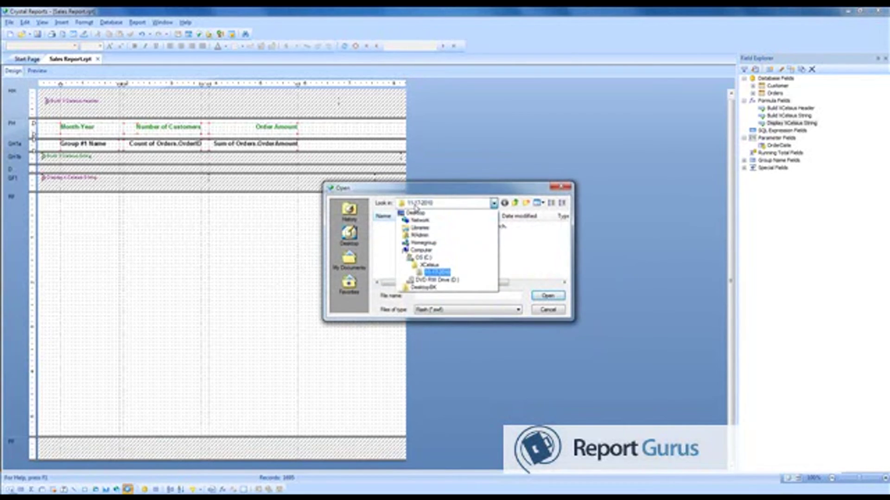
left_click(426, 259)
left_click(349, 260)
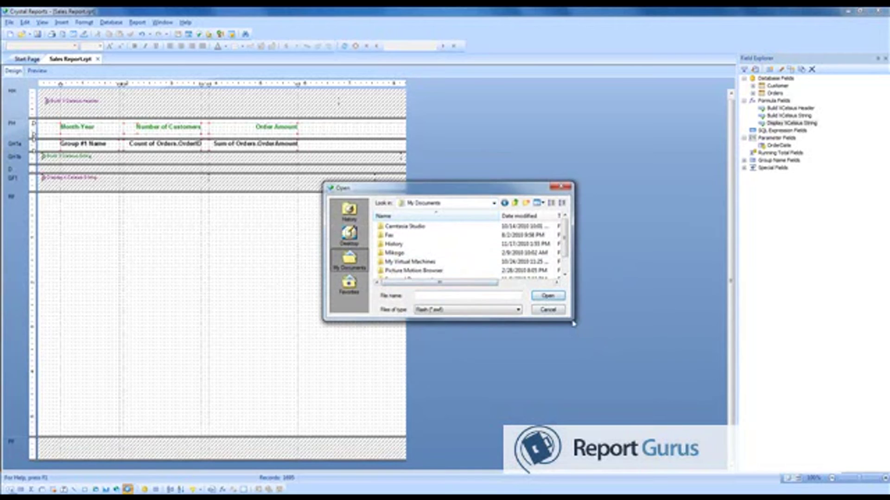
mouse_move(565, 242)
left_mouse_down()
mouse_move(566, 250)
mouse_move(566, 235)
left_mouse_up()
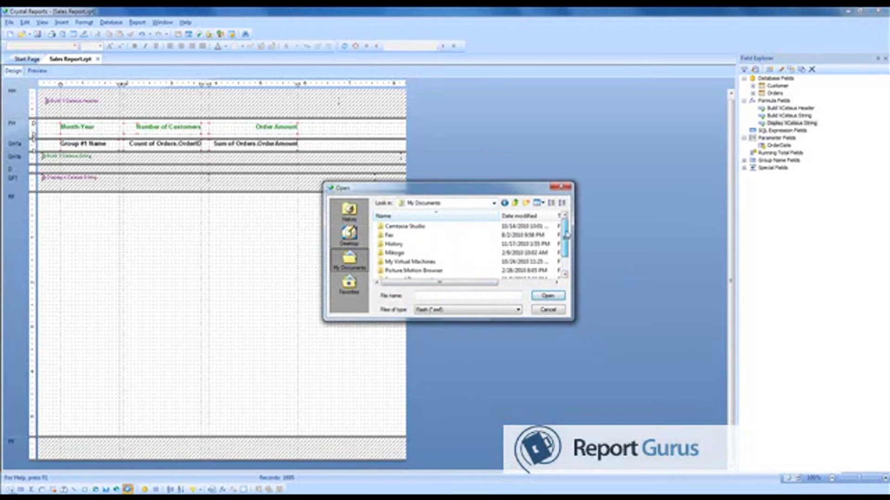
Choose Sales Report-SWF.swf from the Documents library as the embedded Flash object's source
left_click(452, 205)
left_click(420, 228)
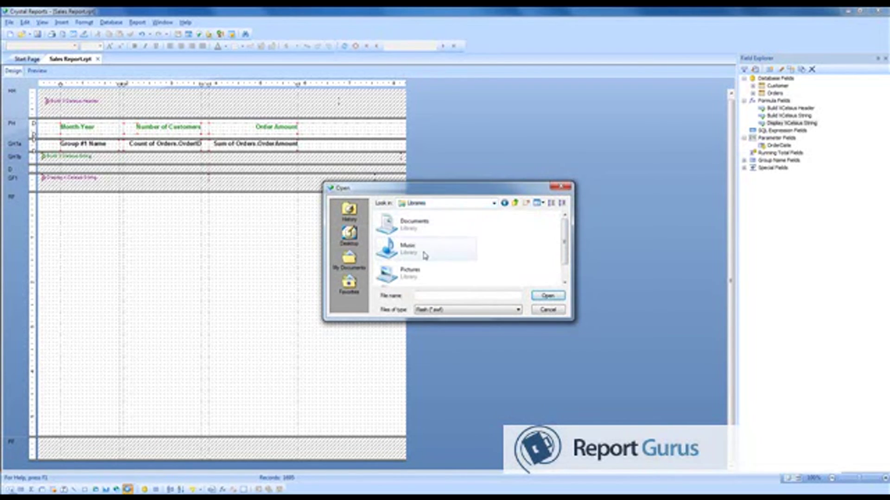
double_click(415, 226)
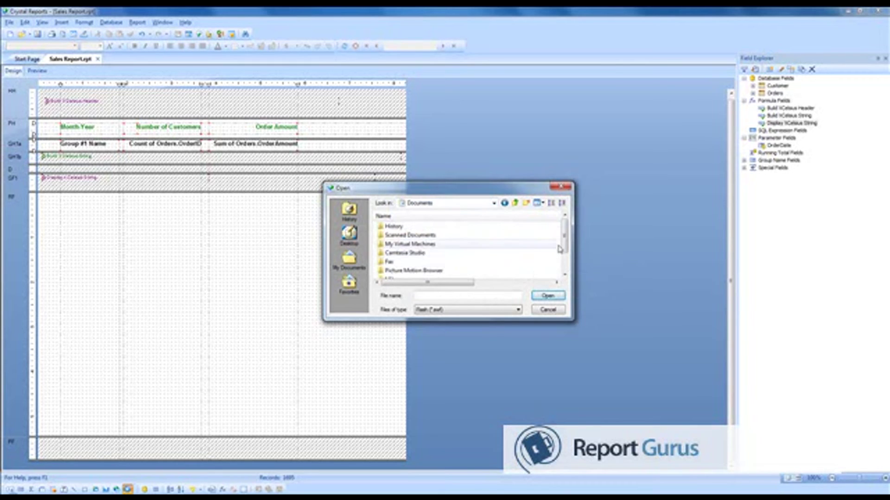
left_click_drag(564, 237, 568, 270)
double_click(430, 271)
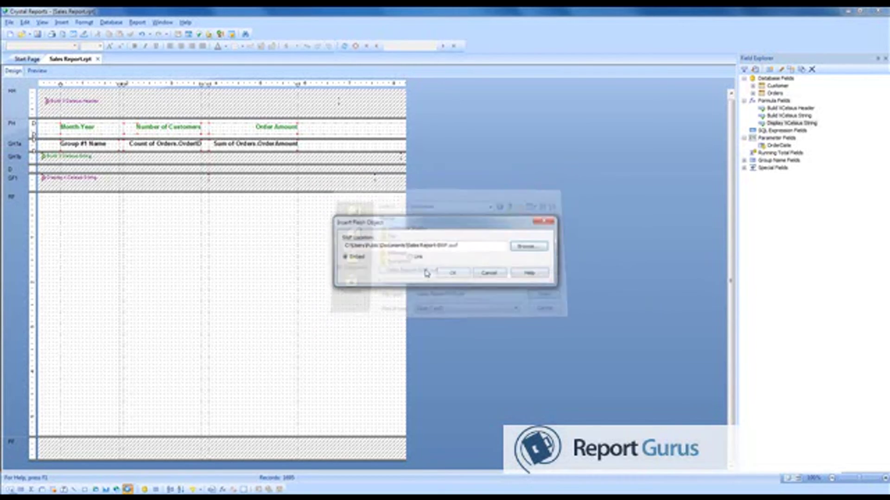
left_click(452, 274)
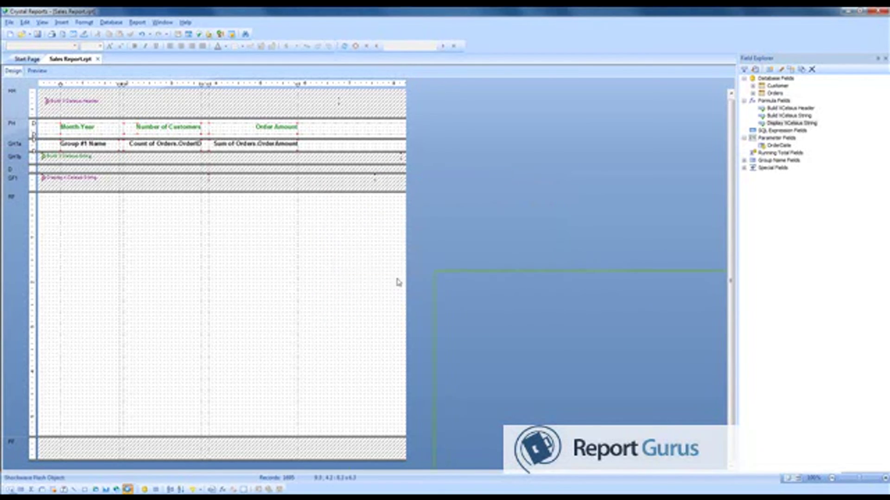
Place the Flash object at the upper-left corner of the Report Footer section
left_click(44, 198)
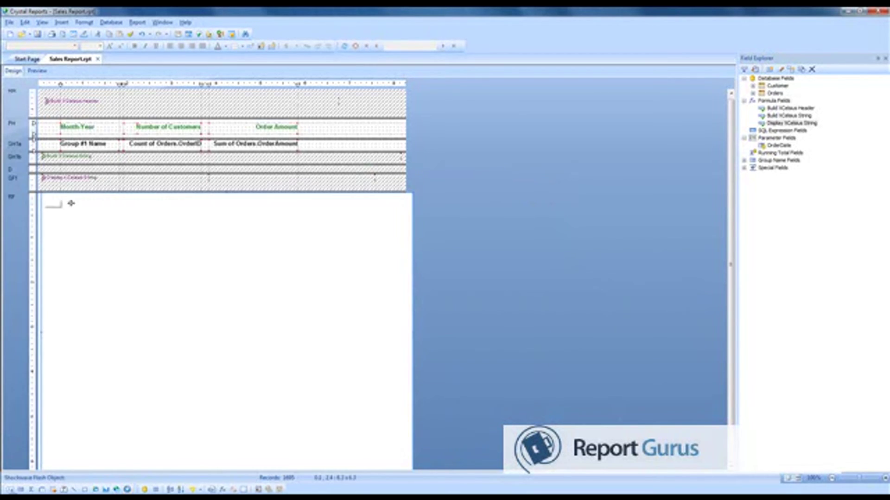
scroll(508, 271, "down", 1)
left_click_drag(415, 294, 421, 303)
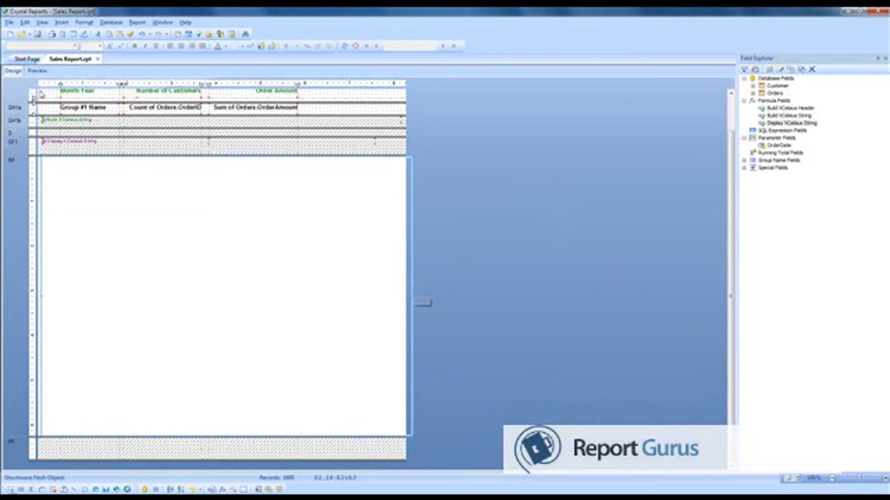
Set the report's page orientation to Landscape and deselect the Flash object
left_click(8, 22)
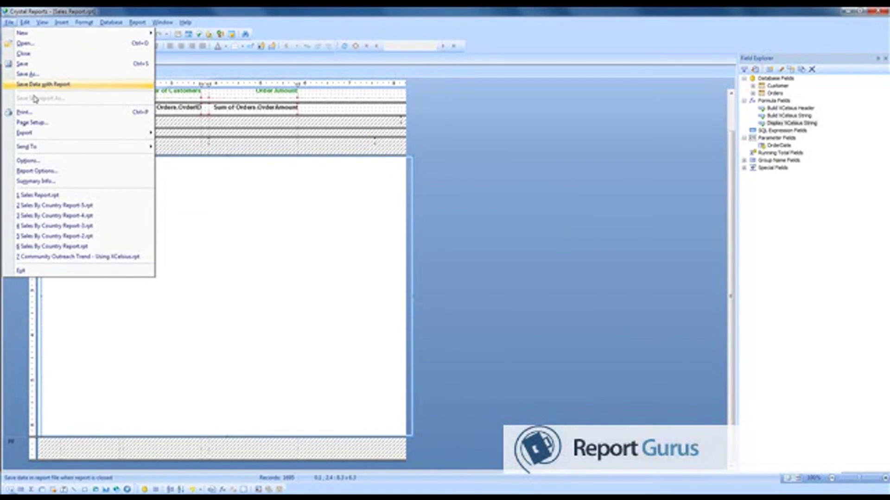
left_click(51, 122)
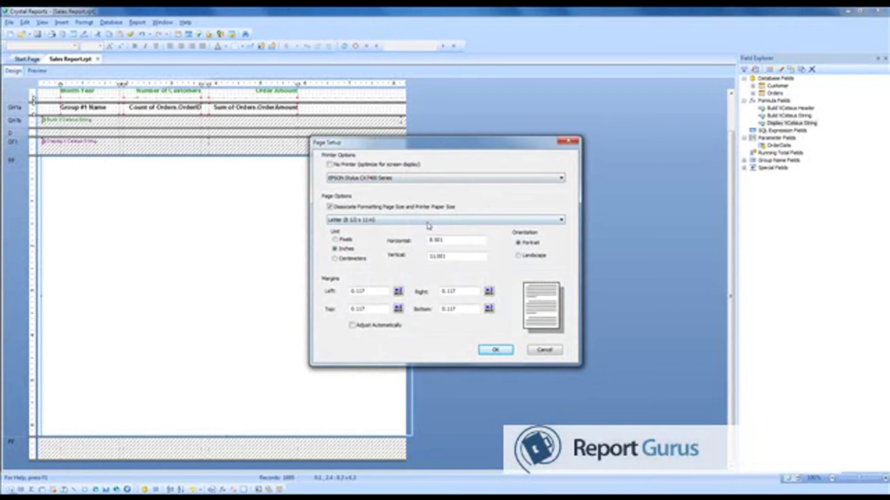
left_click(525, 259)
left_click(509, 349)
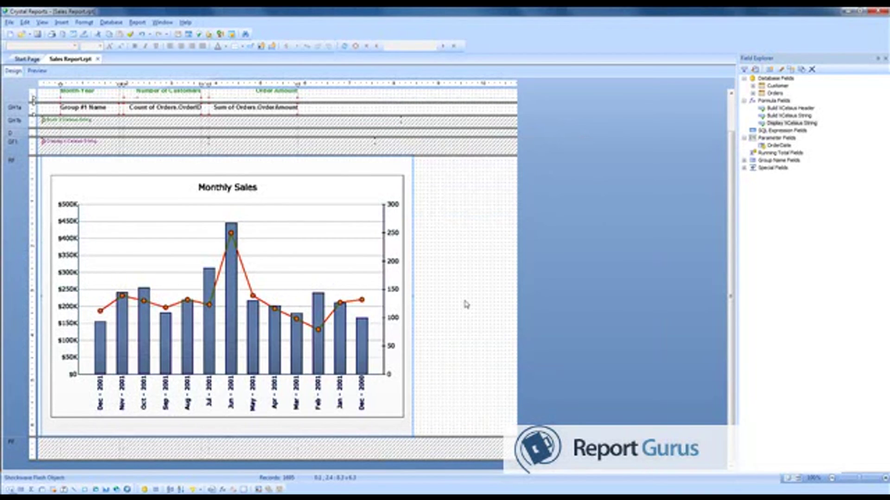
left_click(461, 218)
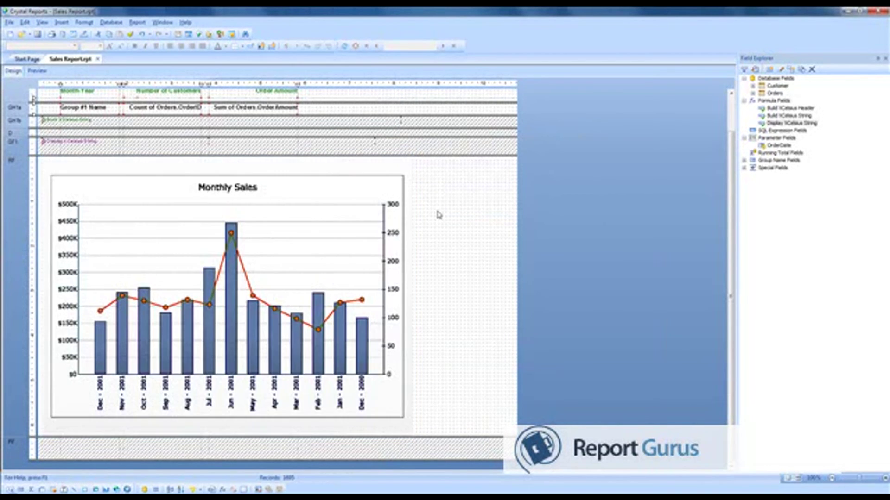
Bind a new Flash variable named XCelsiusString to the Display XCelsius String formula in the Flash object's data binding
left_click(217, 159)
right_click(216, 161)
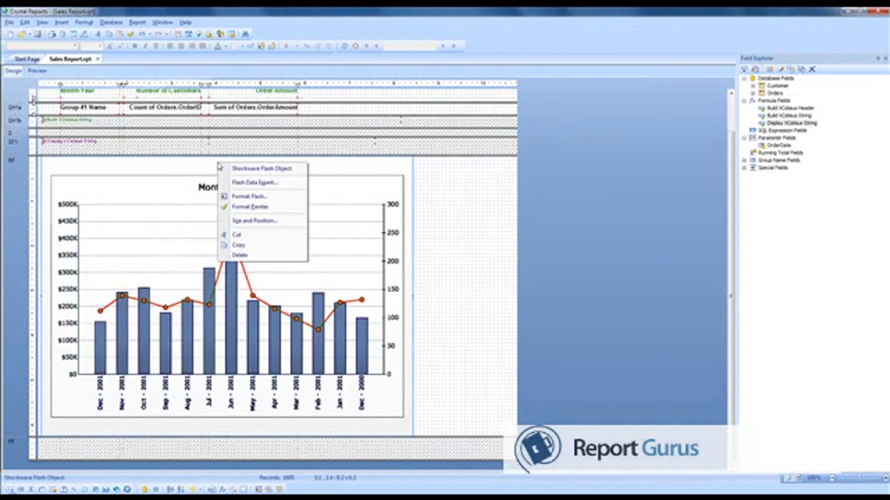
left_click(258, 185)
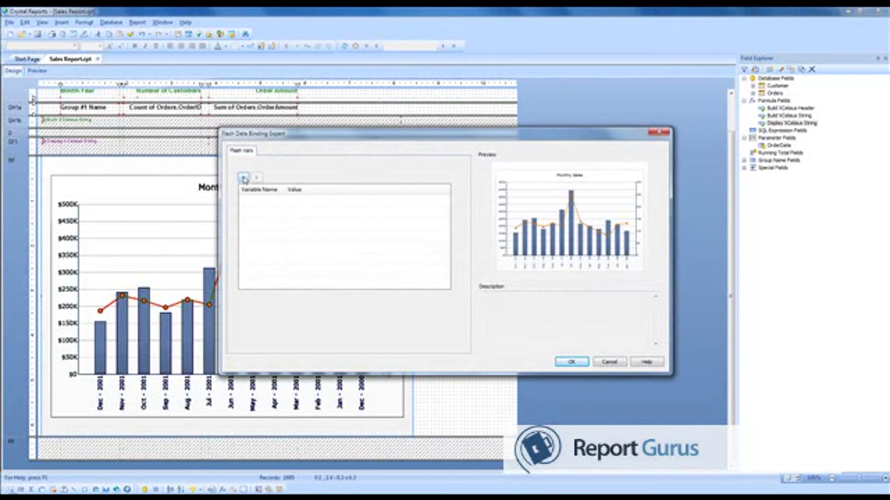
left_click(243, 178)
type("XCelsiusString")
left_click(298, 202)
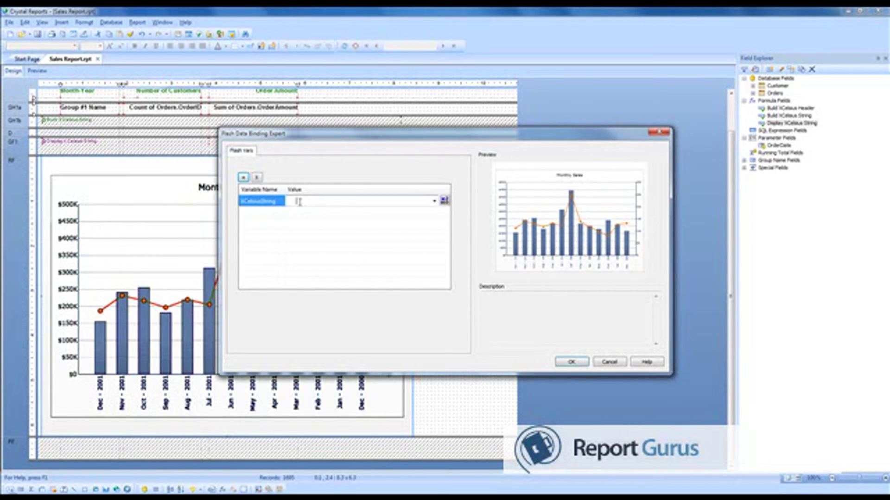
left_click(434, 202)
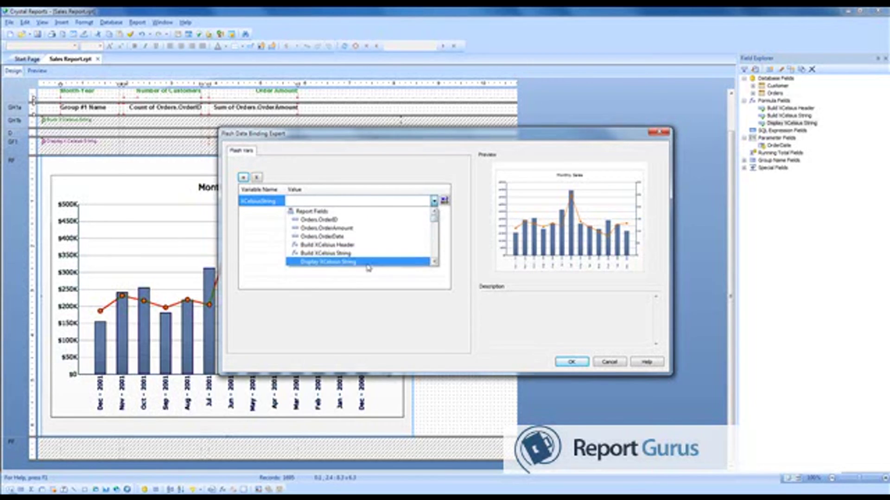
left_click(344, 264)
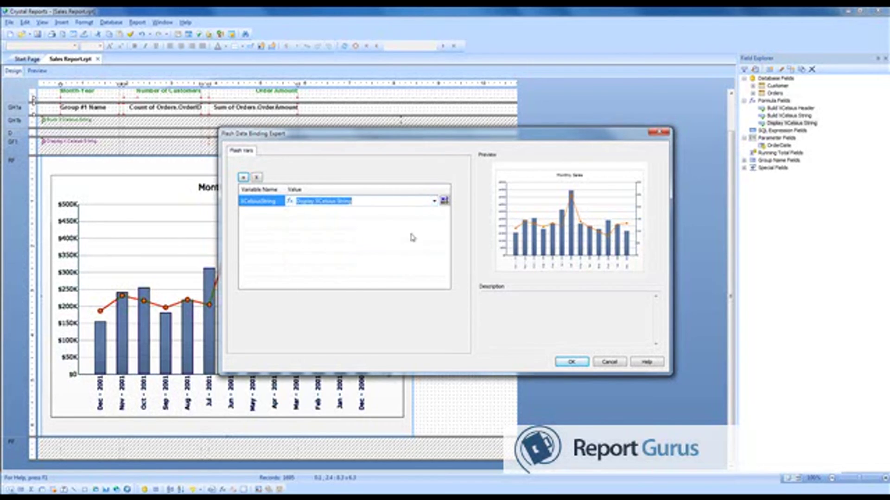
left_click(394, 221)
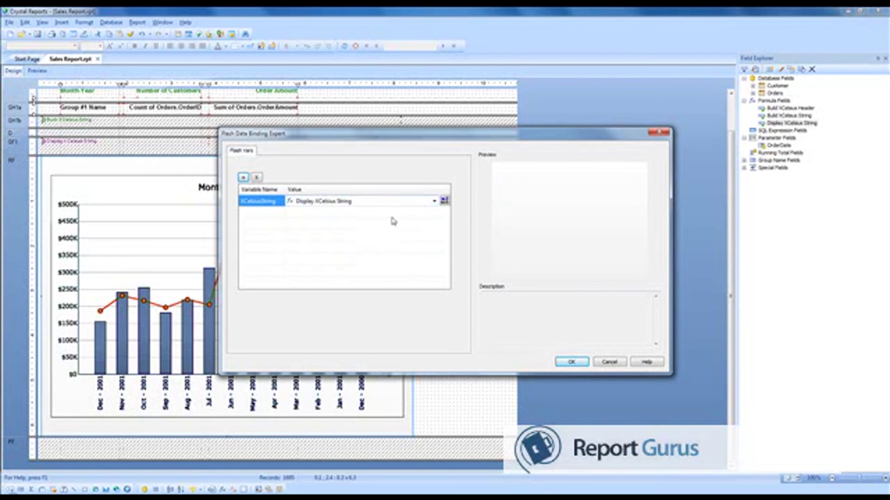
left_click(575, 362)
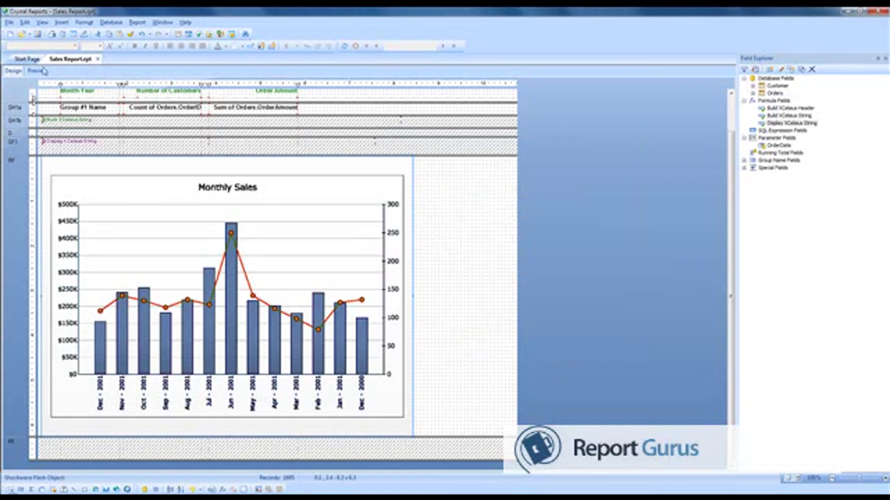
Refresh the report data using the current parameter values and page through the preview
left_click(345, 46)
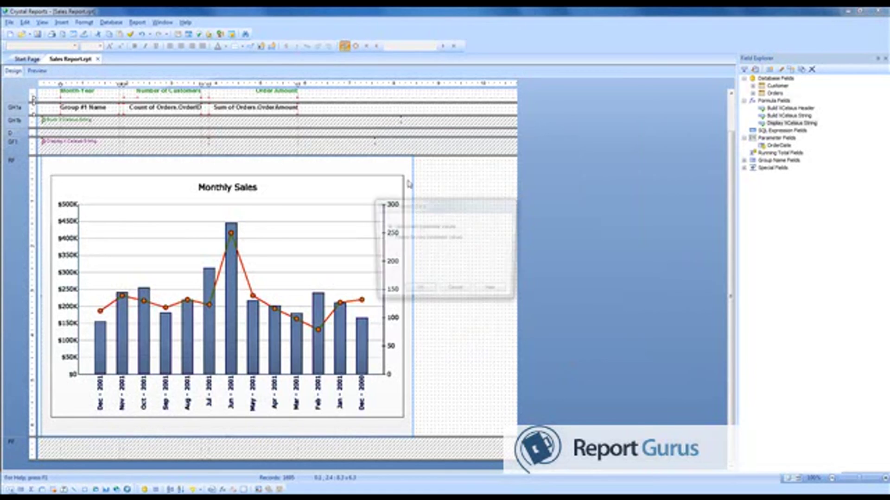
left_click(419, 292)
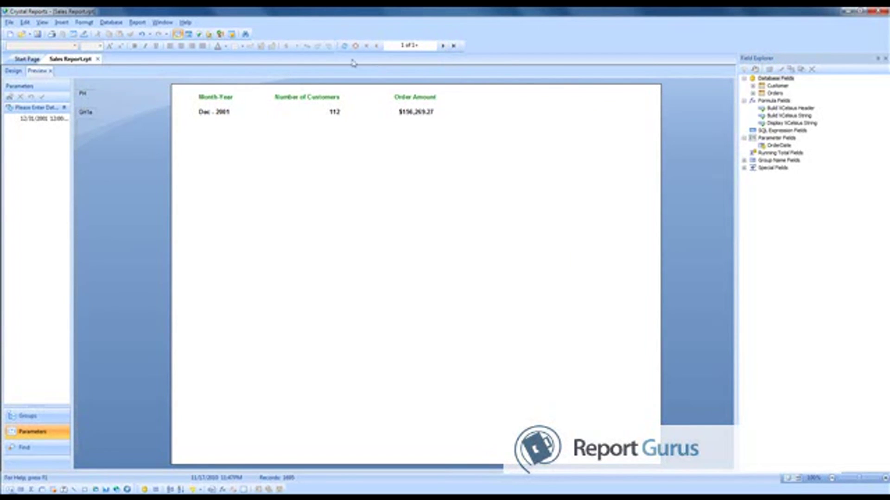
left_click(443, 46)
left_click(443, 46)
Turn off New Page After for the Group Footer #1 section in the report design
left_click(13, 71)
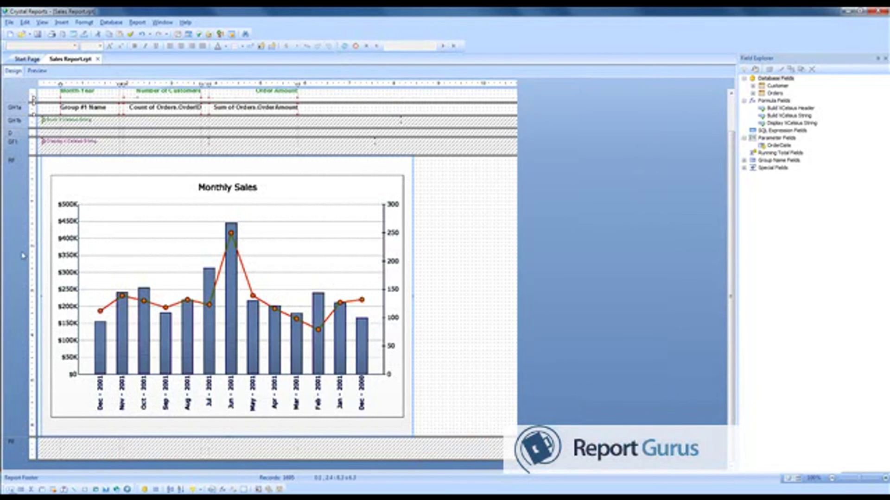
right_click(14, 154)
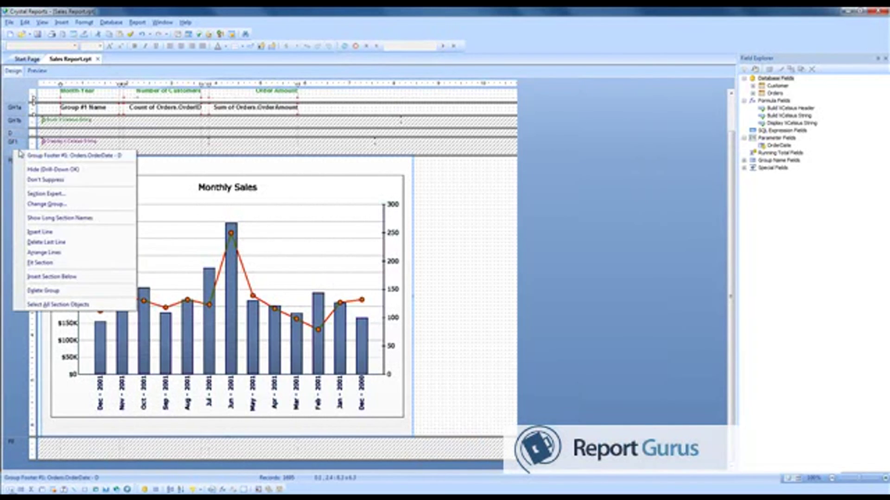
left_click(64, 195)
left_click(487, 175)
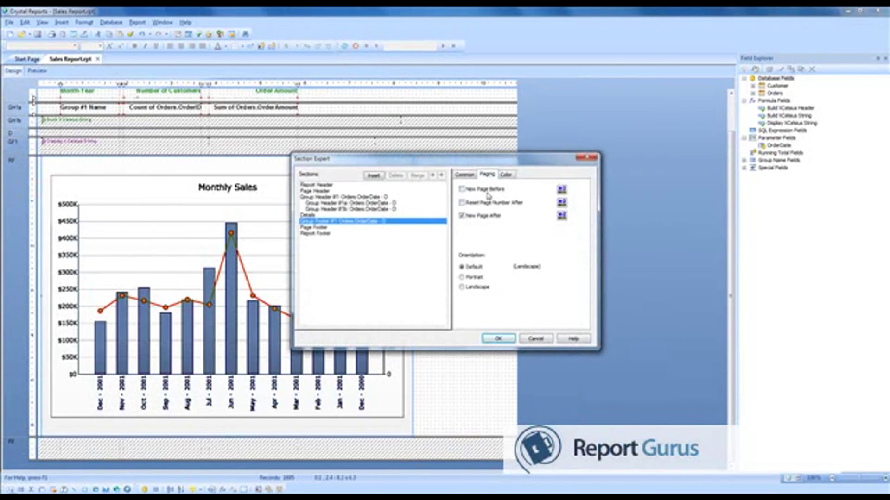
left_click(475, 218)
left_click(498, 339)
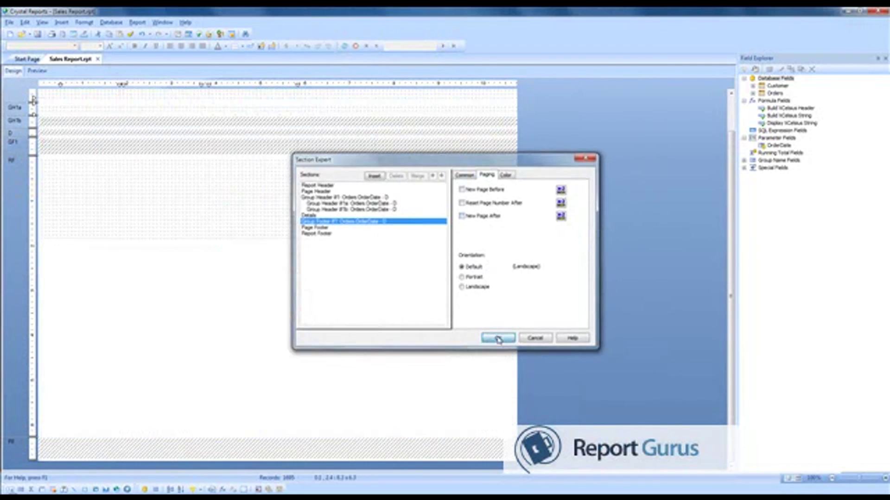
Insert a section below the Report Footer and review the paging options of Report Footer a in the Section Expert
right_click(14, 175)
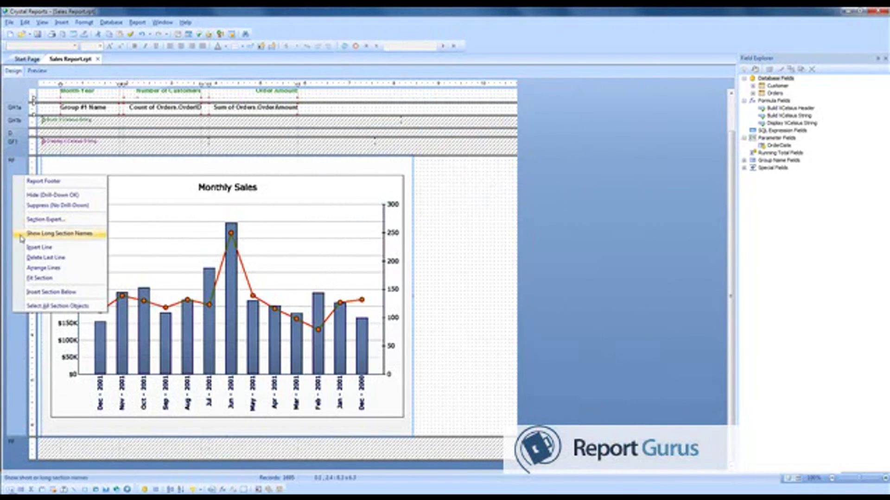
left_click(51, 292)
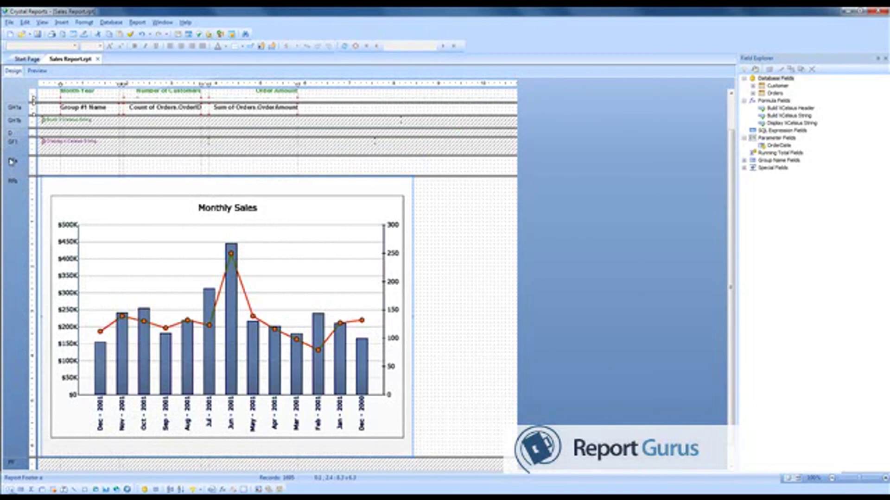
right_click(15, 164)
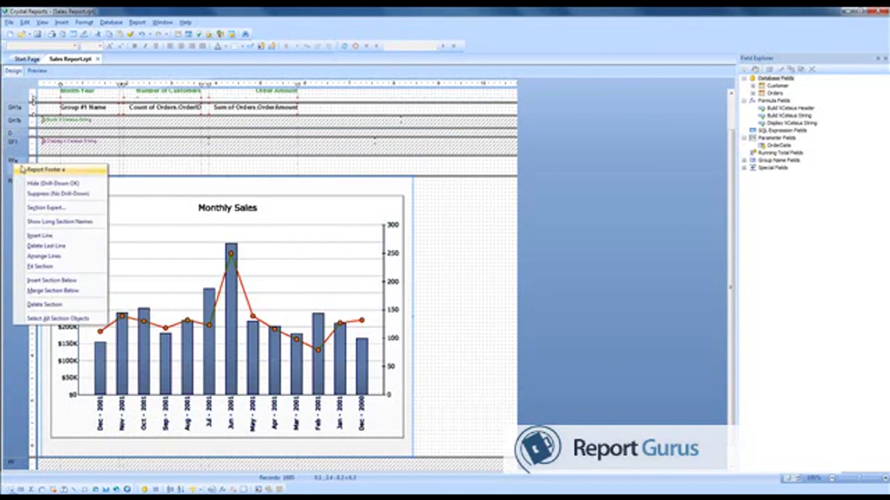
left_click(46, 208)
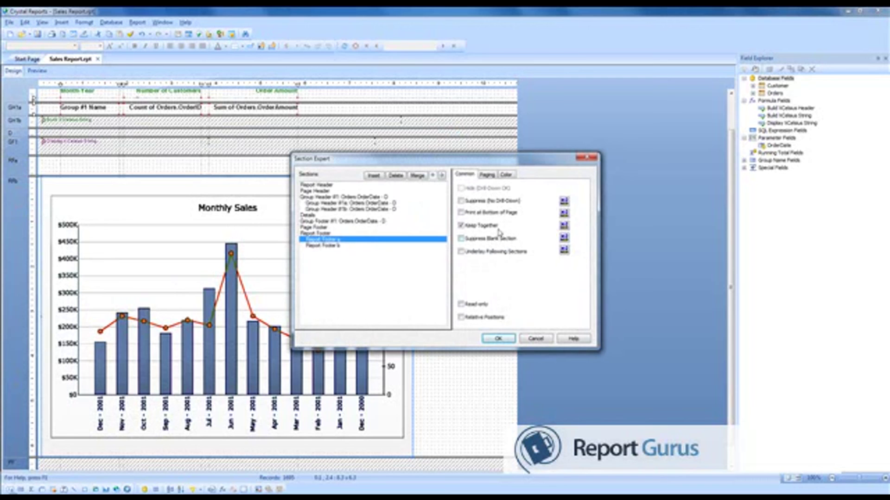
left_click(486, 174)
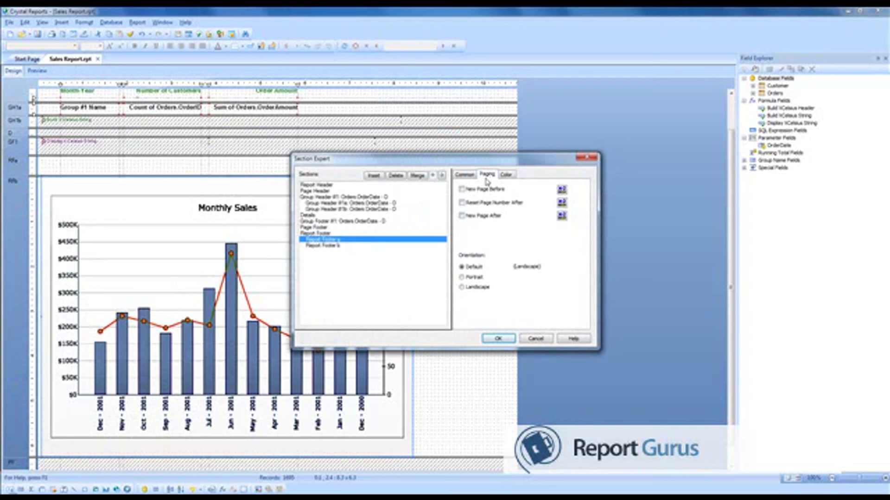
left_click(496, 338)
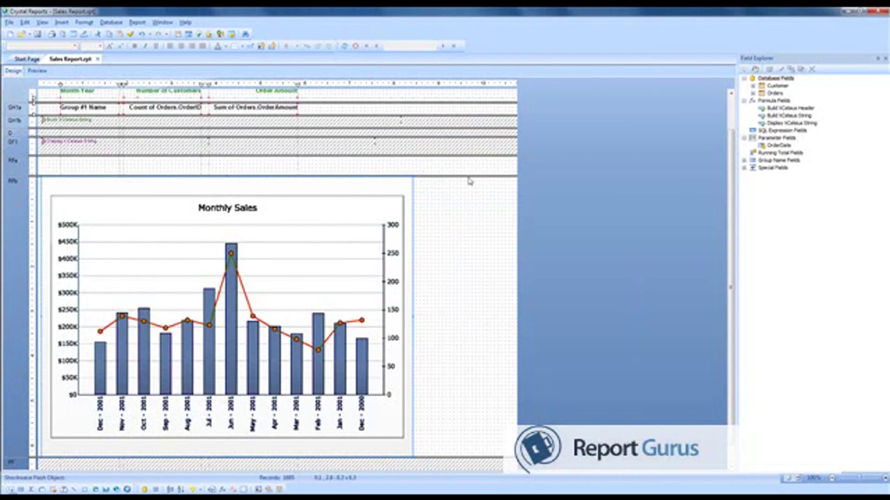
Preview the report and examine the Monthly Sales chart page and the monthly table on page 1
left_click(33, 71)
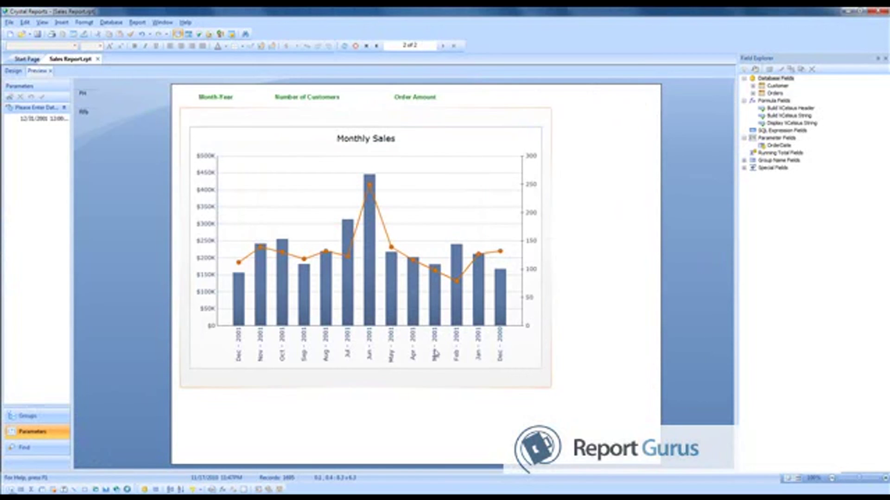
left_click(299, 356)
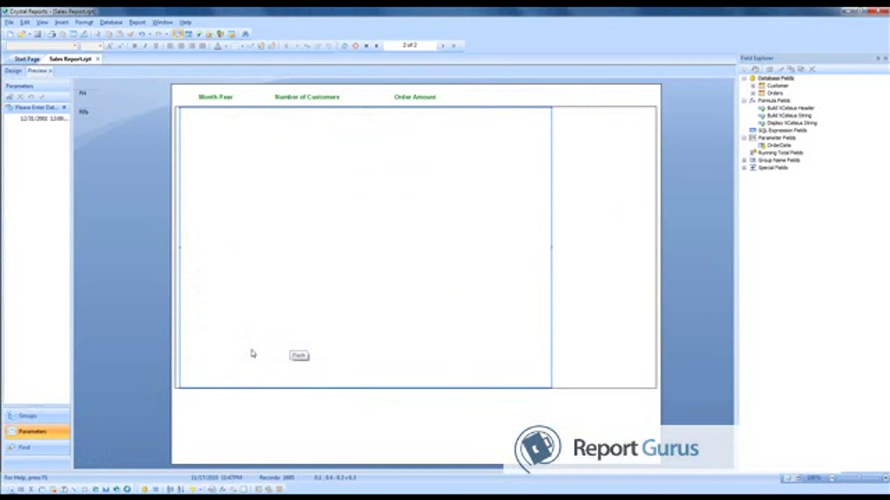
left_click(598, 353)
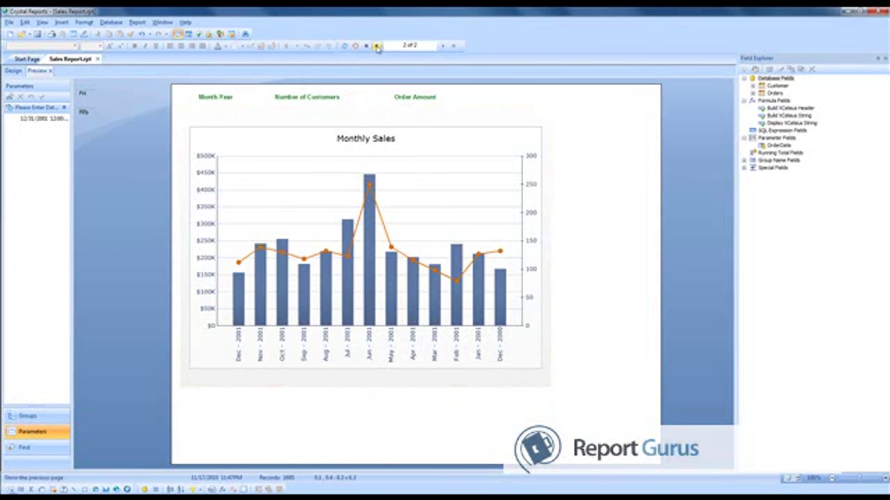
left_click(377, 46)
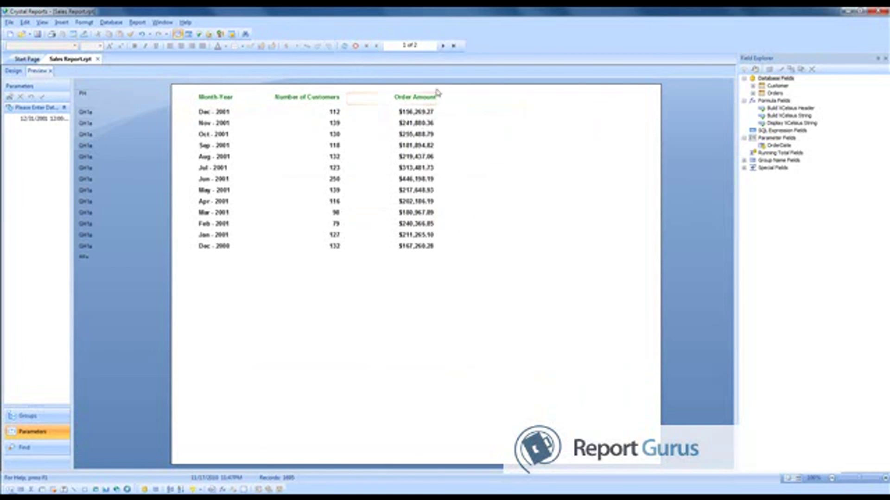
left_click(442, 46)
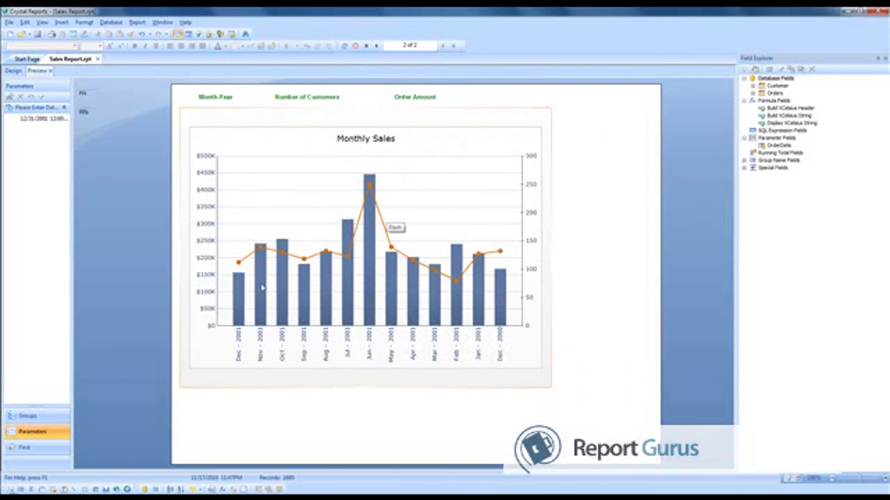
Set the date parameter to 10/31/2001 and compare the monthly table on page 1 with the Monthly Sales chart on page 2
left_click(237, 299)
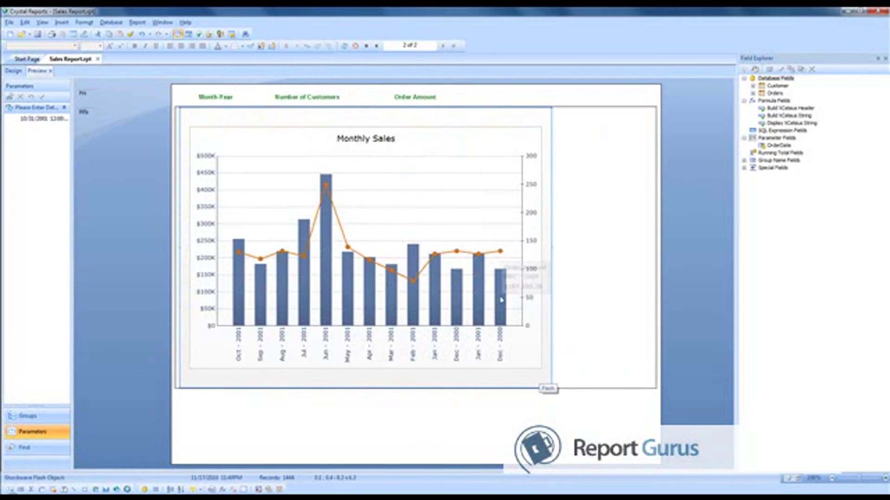
left_click(376, 46)
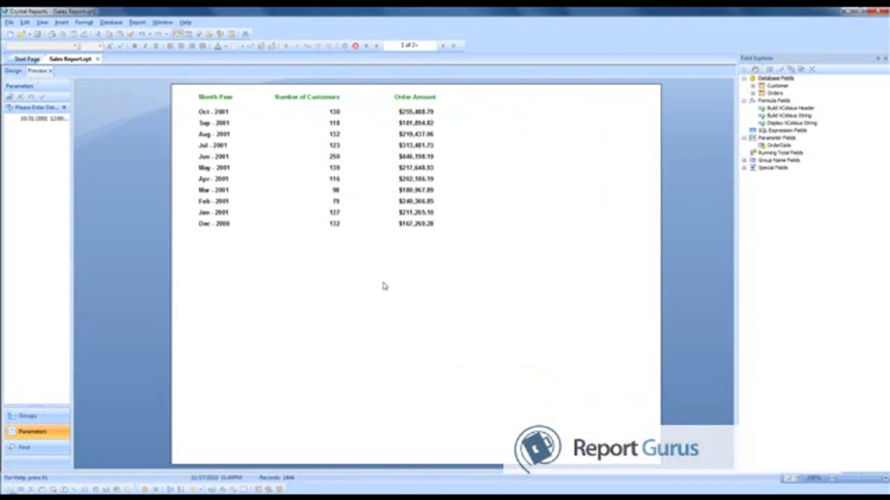
left_click(443, 45)
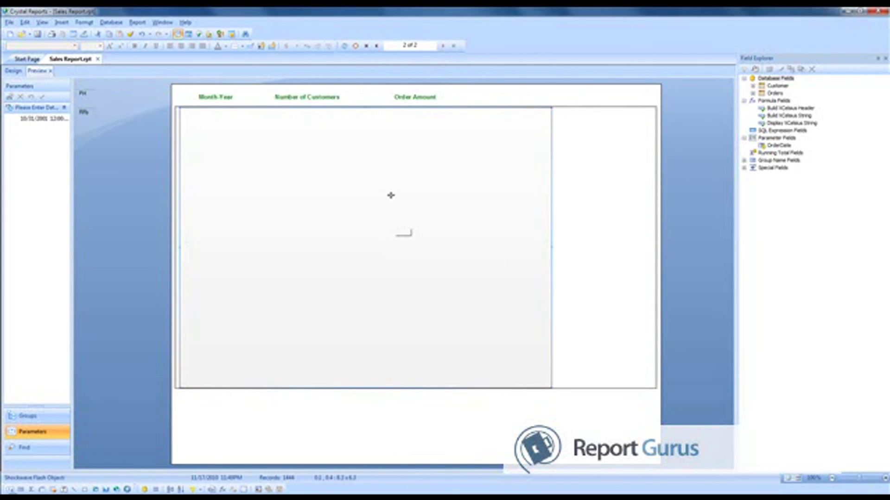